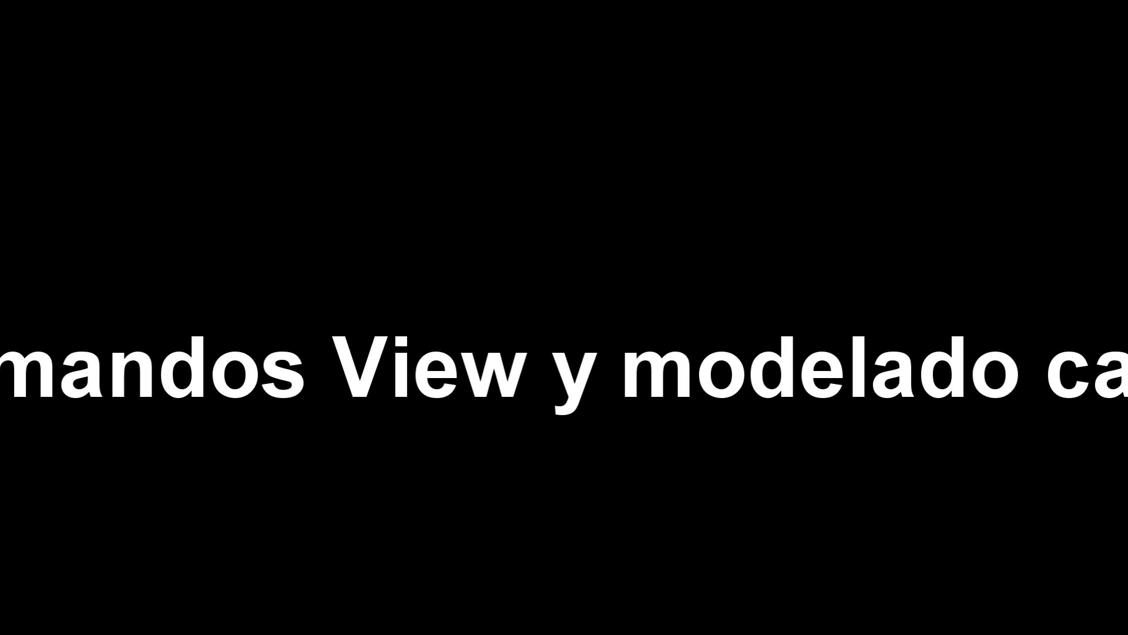
Step: Set the empty drawing to the SW Isometric preset view through View Manager
{"action": "scroll", "coordinate": [247, 523], "scroll_direction": "up", "scroll_amount": 1}
{"action": "scroll", "coordinate": [376, 356], "scroll_direction": "up", "scroll_amount": 2}
{"action": "scroll", "coordinate": [364, 423], "scroll_direction": "down", "scroll_amount": 3}
{"action": "scroll", "coordinate": [382, 412], "scroll_direction": "up", "scroll_amount": 2}
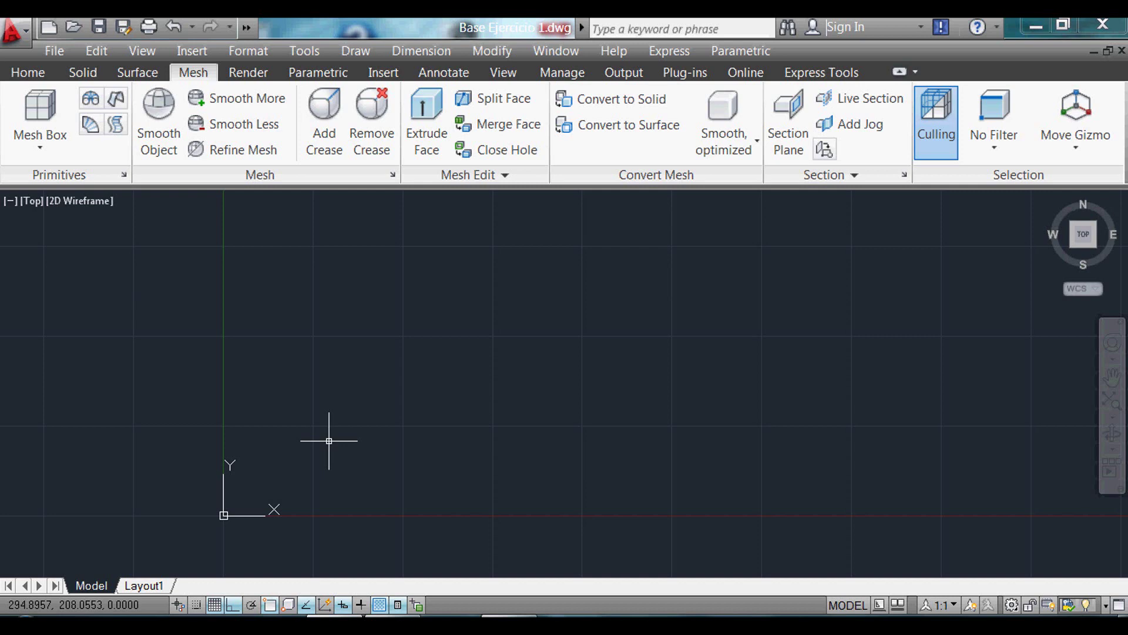
{"action": "type", "text": "V"}
{"action": "key", "text": "Return"}
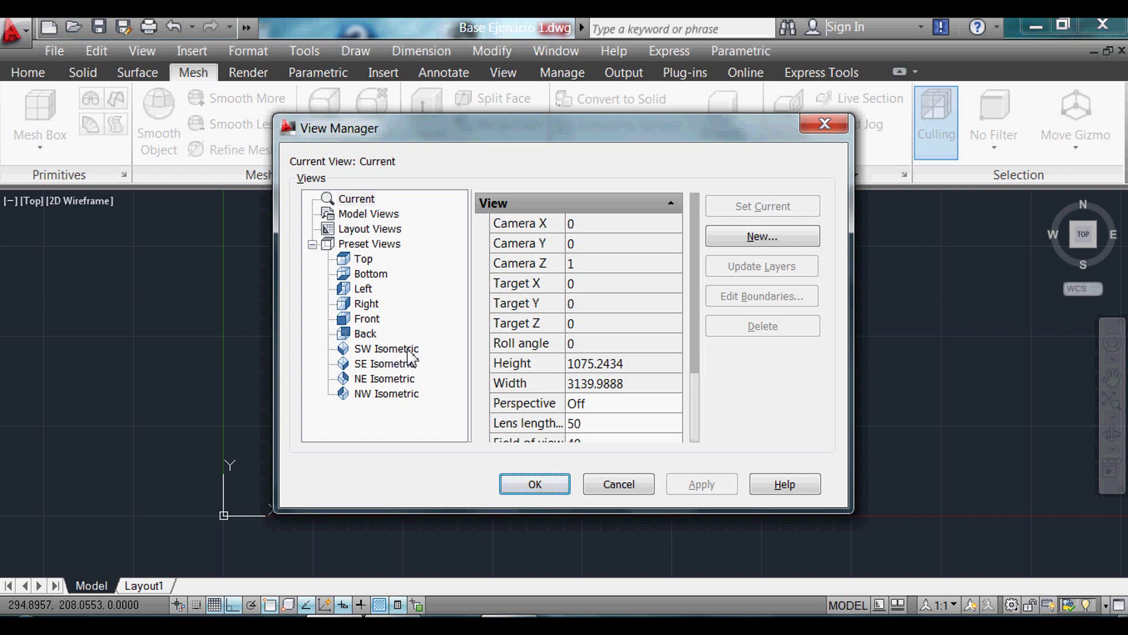
{"action": "left_click", "coordinate": [366, 350]}
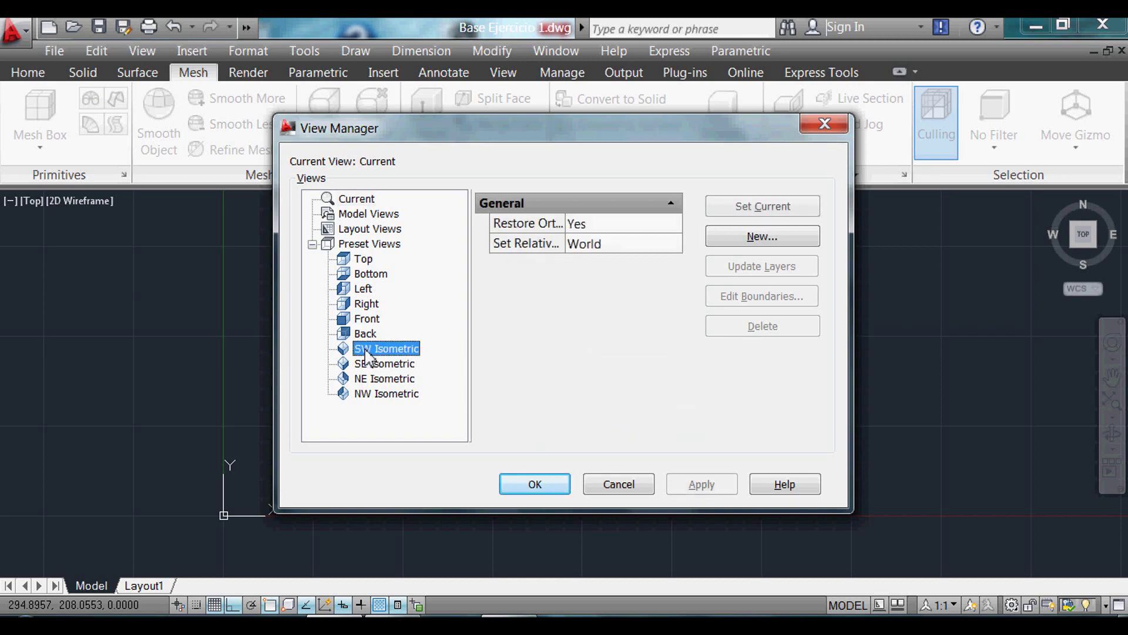
{"action": "left_click", "coordinate": [535, 484]}
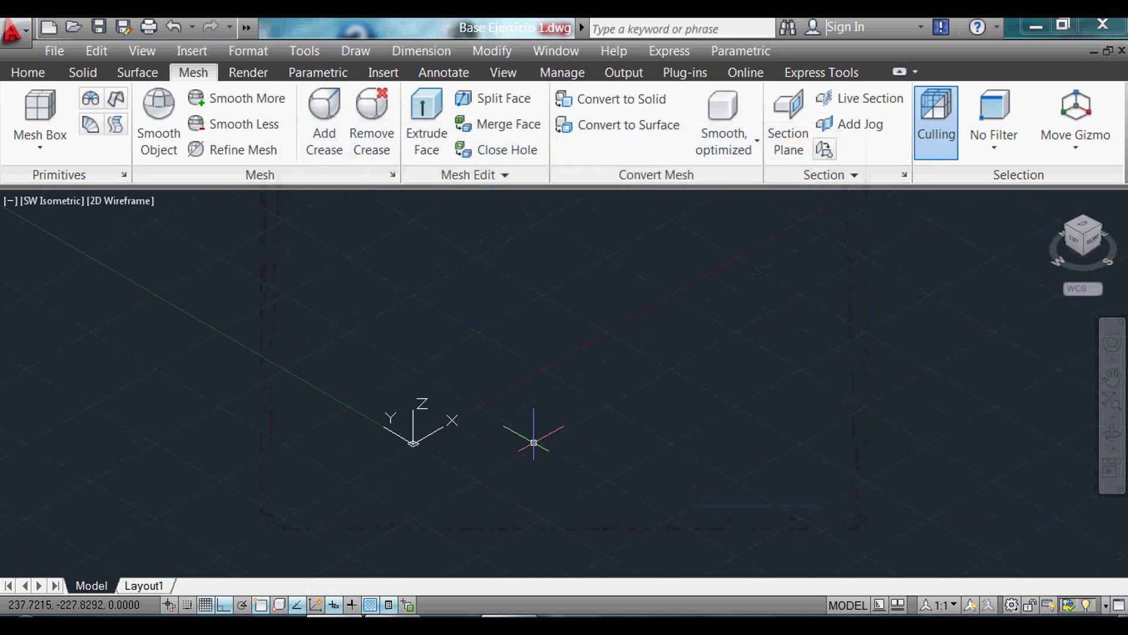
{"action": "middle_click_drag", "start_coordinate": [584, 436], "coordinate": [521, 466]}
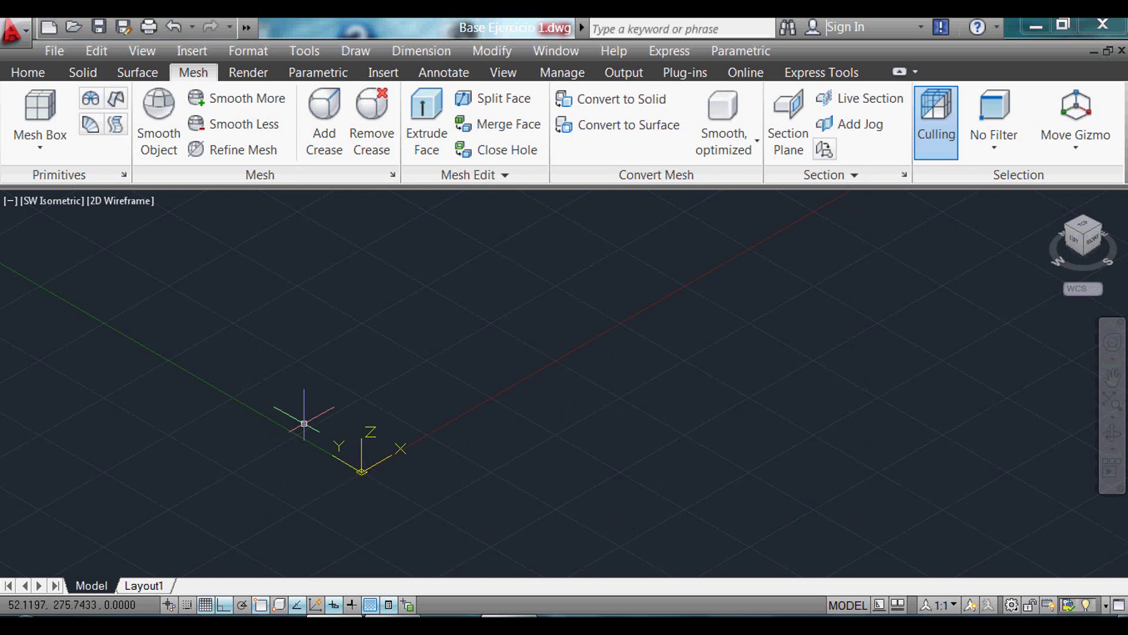
{"action": "scroll", "coordinate": [408, 416], "scroll_direction": "up", "scroll_amount": 3}
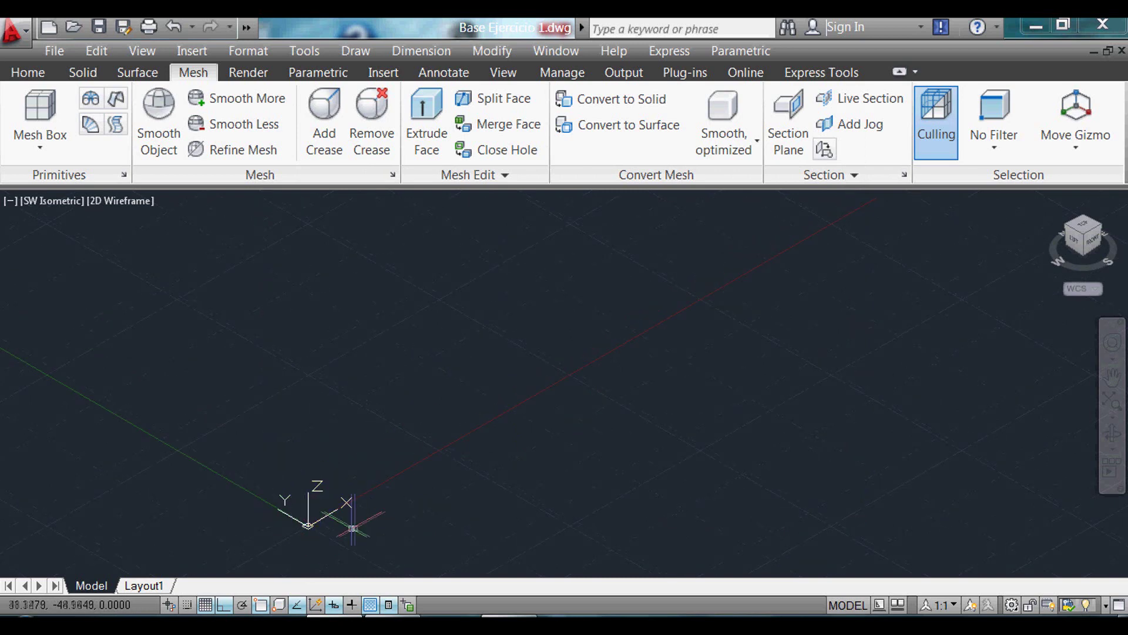
{"action": "middle_click_drag", "start_coordinate": [470, 476], "coordinate": [598, 398]}
{"action": "scroll", "coordinate": [597, 398], "scroll_direction": "up", "scroll_amount": 2}
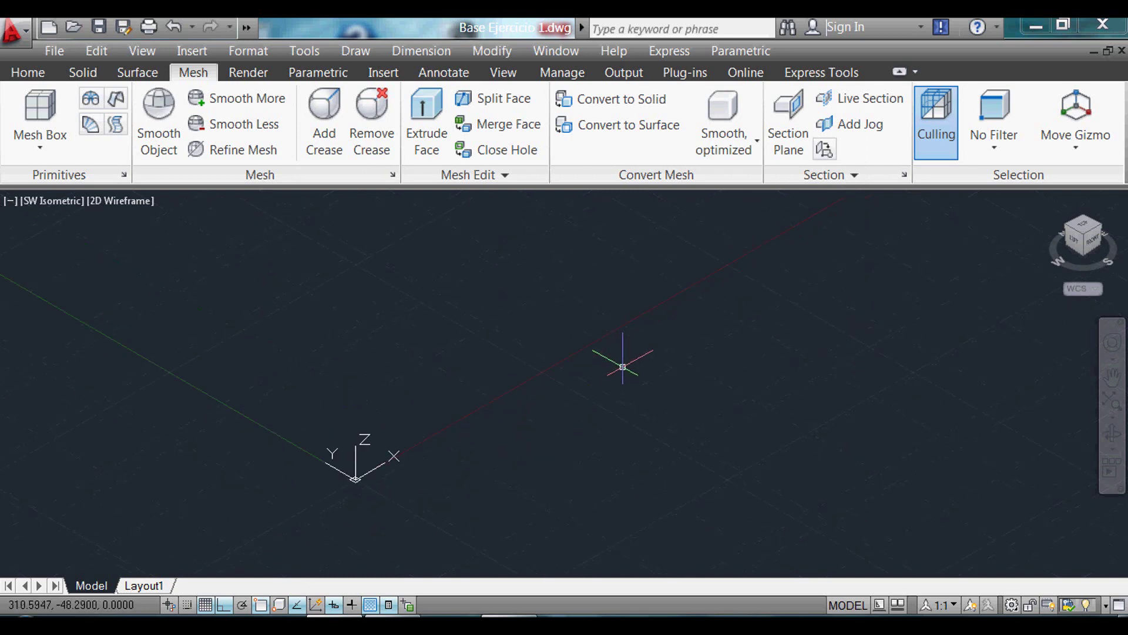
{"action": "middle_click_drag", "start_coordinate": [527, 448], "coordinate": [526, 499]}
{"action": "middle_click_drag", "start_coordinate": [361, 530], "coordinate": [372, 510]}
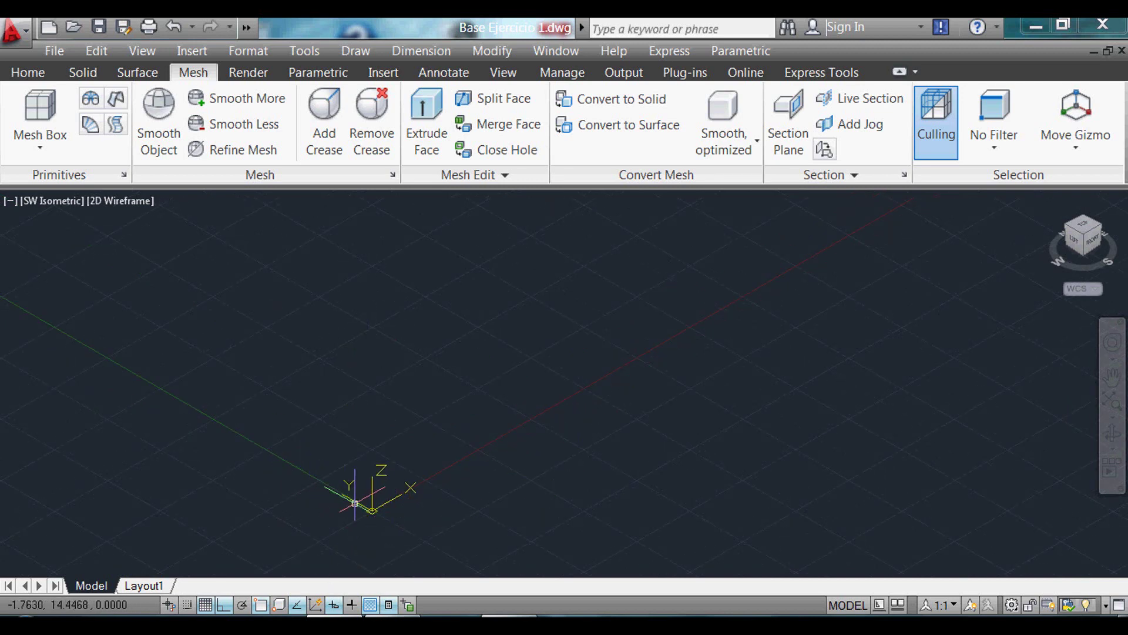
{"action": "middle_click_drag", "start_coordinate": [354, 498], "coordinate": [337, 500]}
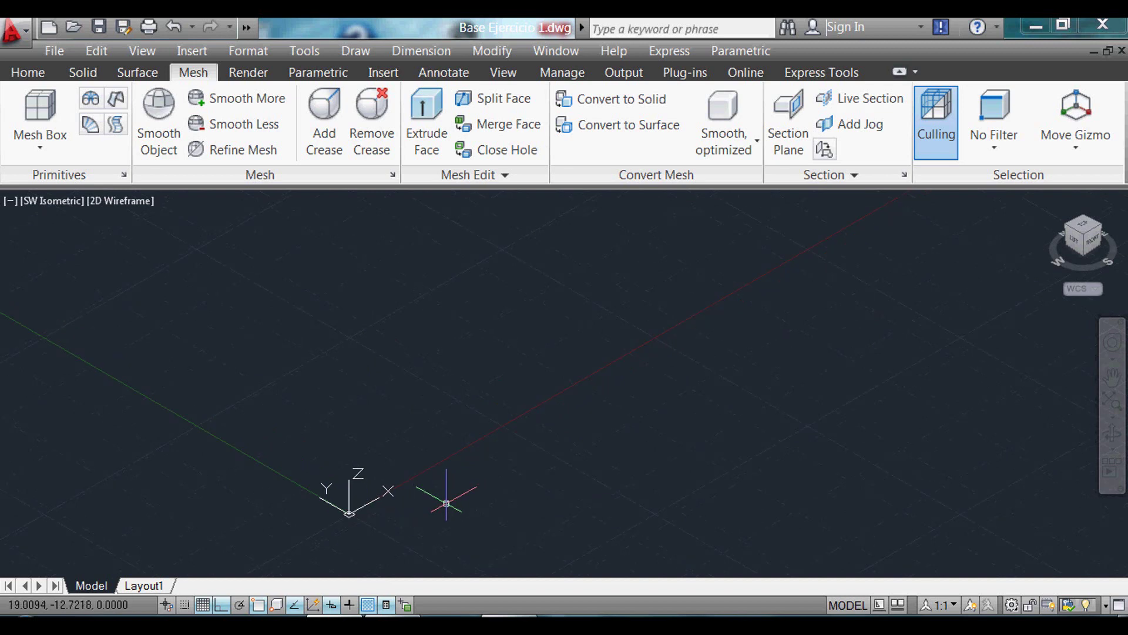
{"action": "middle_click_drag", "start_coordinate": [405, 526], "coordinate": [390, 519]}
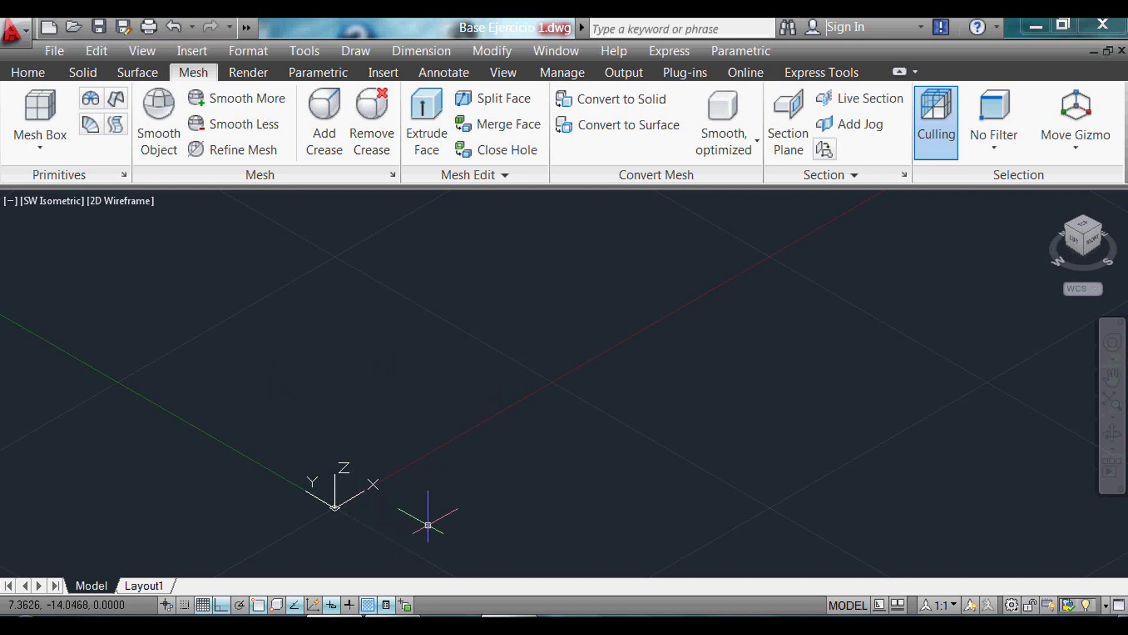
Step: Start a solid box with its first corner at the origin 0,0
{"action": "type", "text": "bo"}
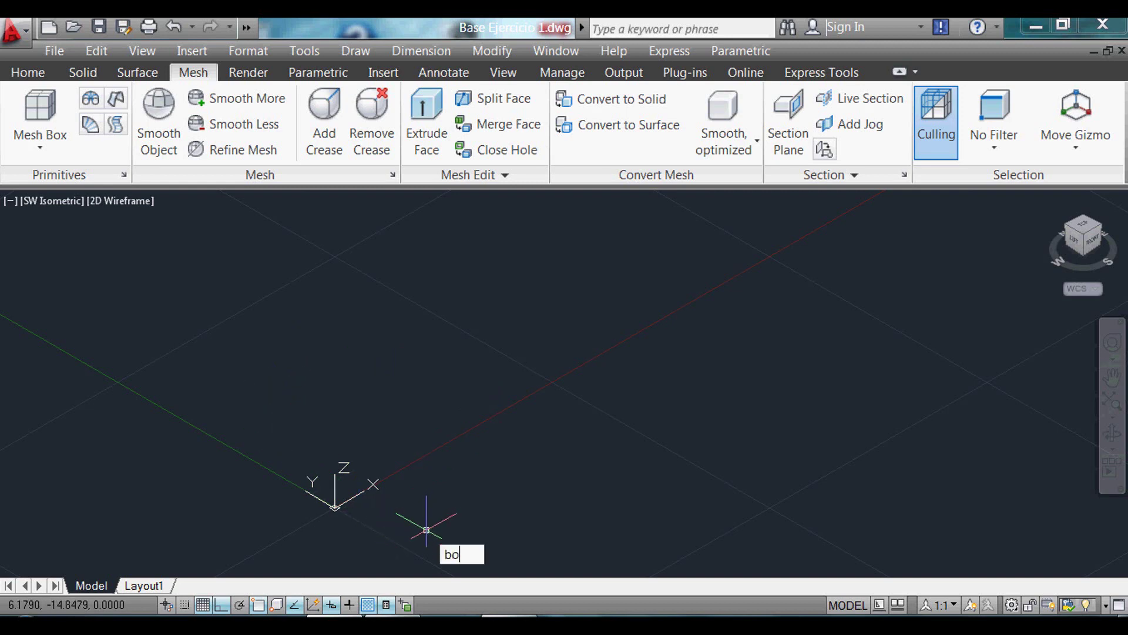
{"action": "type", "text": "x"}
{"action": "key", "text": "Return"}
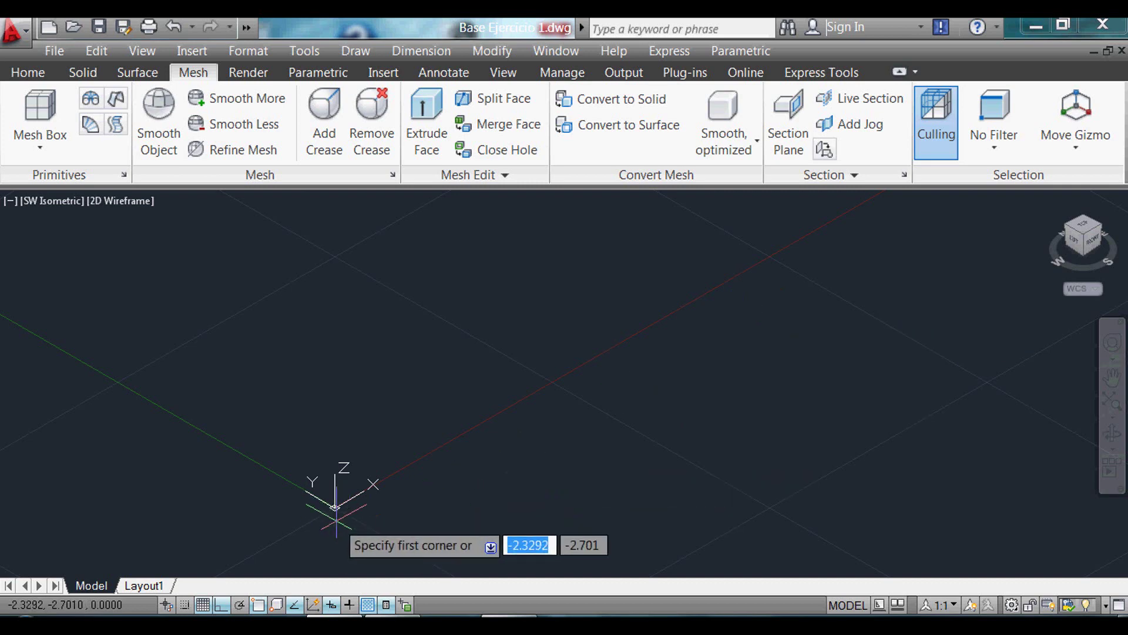
{"action": "type", "text": "0"}
{"action": "key", "text": "Tab"}
{"action": "type", "text": "0"}
{"action": "key", "text": "Return"}
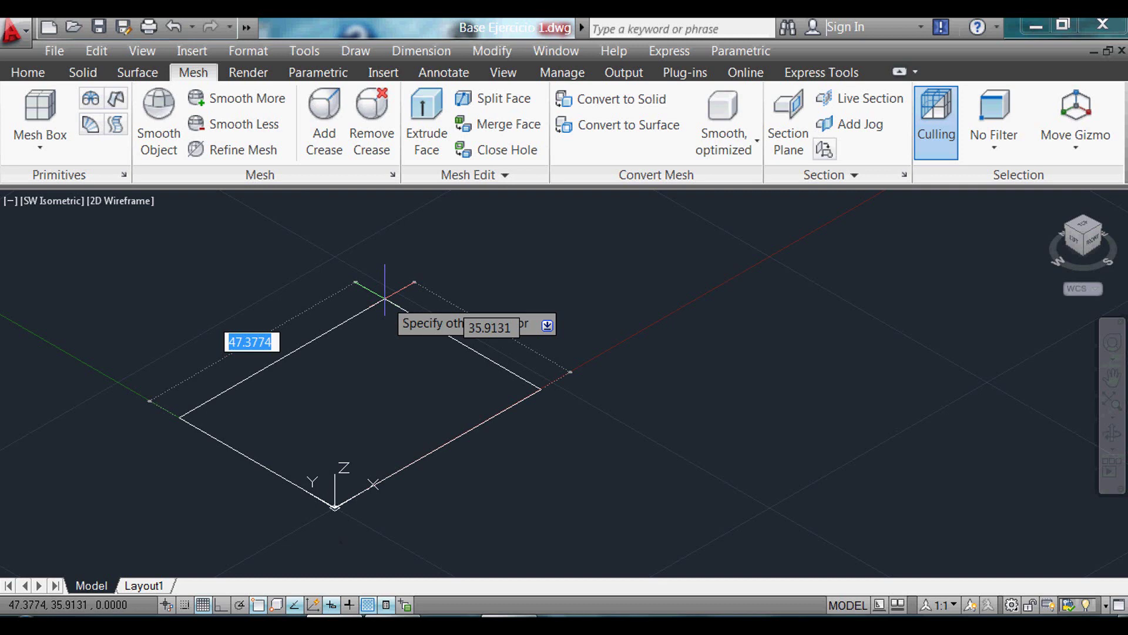
Step: Give the box length 100, width 150 and height 200
{"action": "type", "text": "100"}
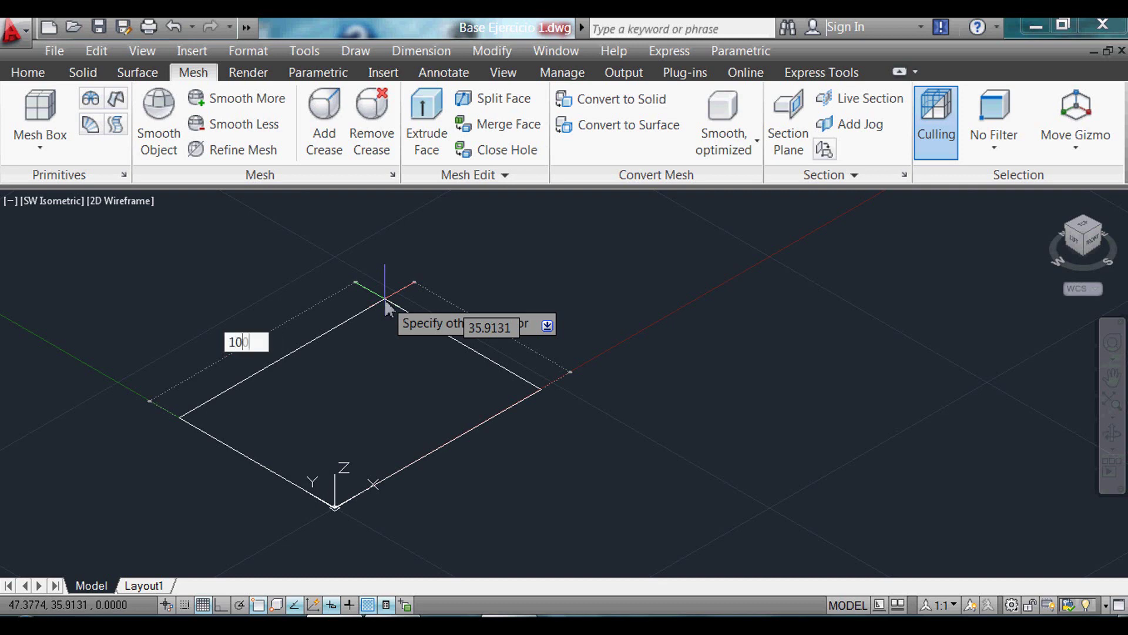
{"action": "key", "text": "Tab"}
{"action": "type", "text": "15"}
{"action": "key", "text": "Tab"}
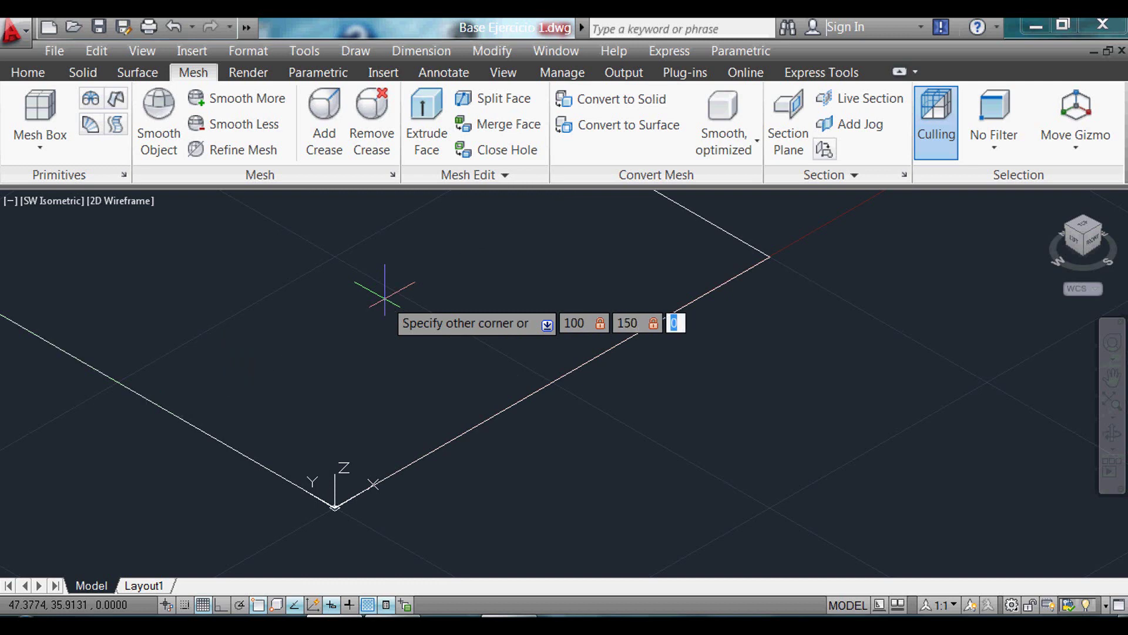
{"action": "type", "text": "200"}
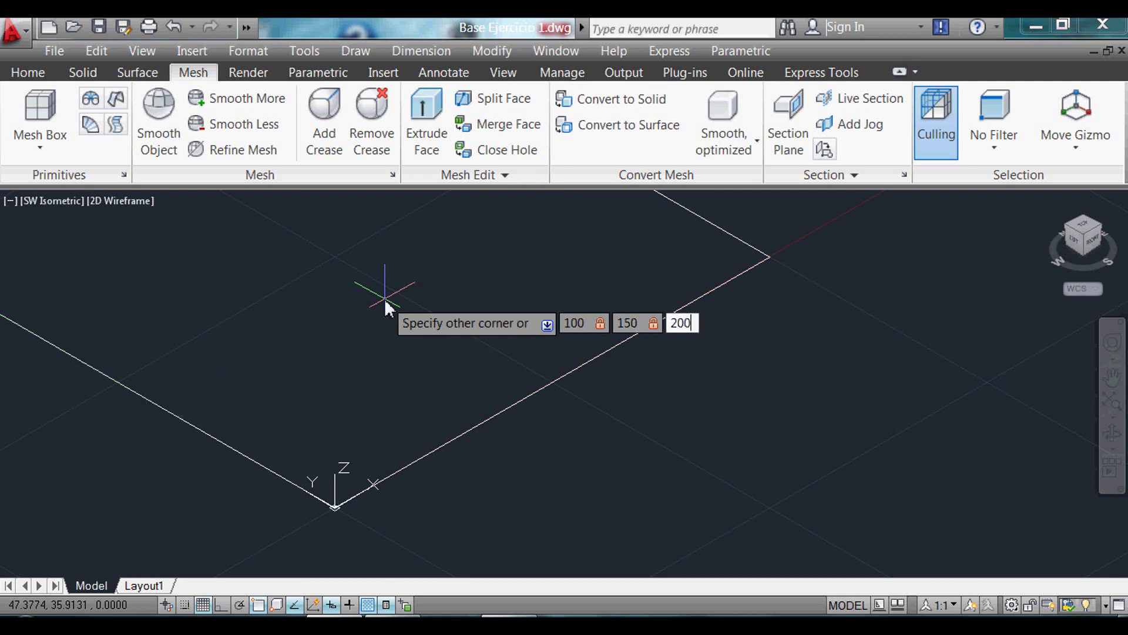
{"action": "key", "text": "Return"}
{"action": "scroll", "coordinate": [376, 329], "scroll_direction": "down", "scroll_amount": 5}
{"action": "scroll", "coordinate": [406, 353], "scroll_direction": "down", "scroll_amount": 3}
{"action": "scroll", "coordinate": [426, 244], "scroll_direction": "up", "scroll_amount": 2}
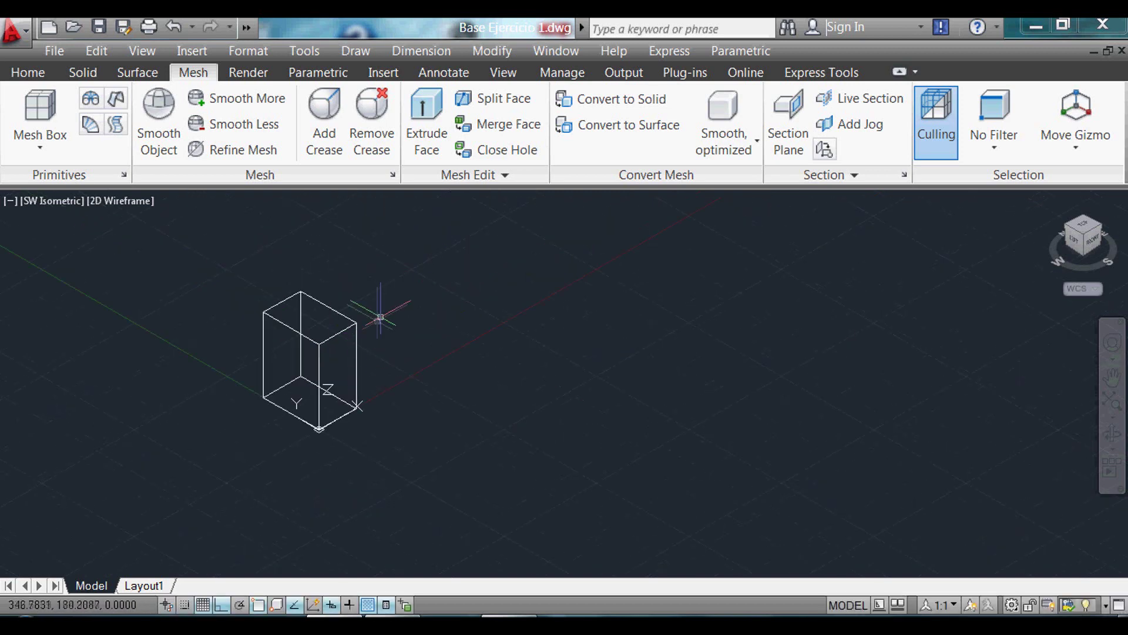
{"action": "scroll", "coordinate": [500, 373], "scroll_direction": "up", "scroll_amount": 1}
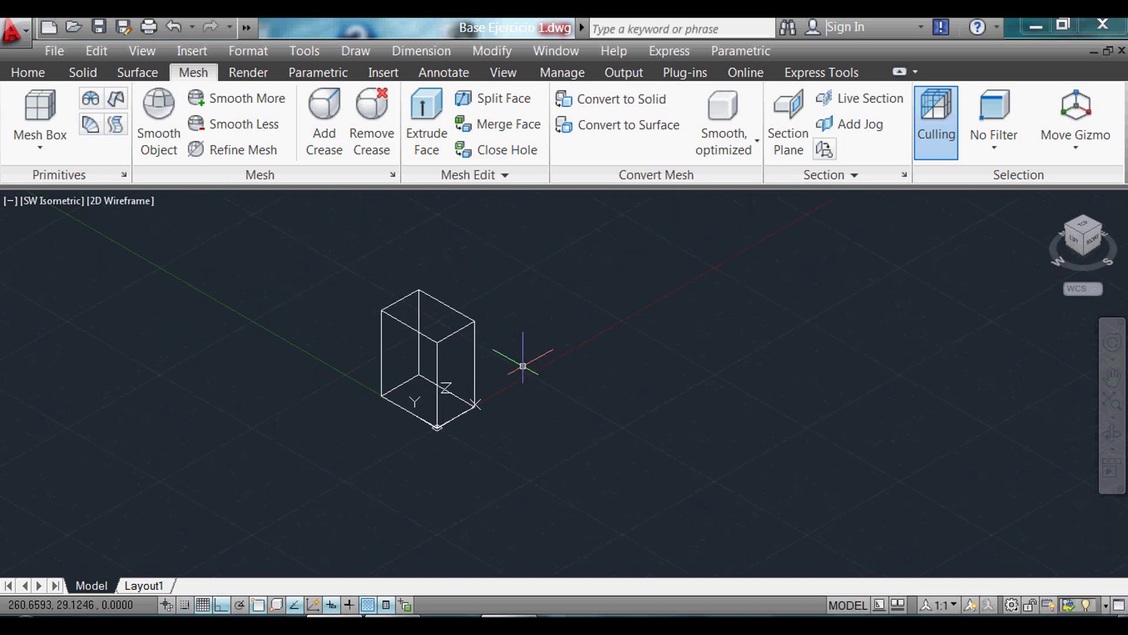
{"action": "scroll", "coordinate": [523, 347], "scroll_direction": "up", "scroll_amount": 1}
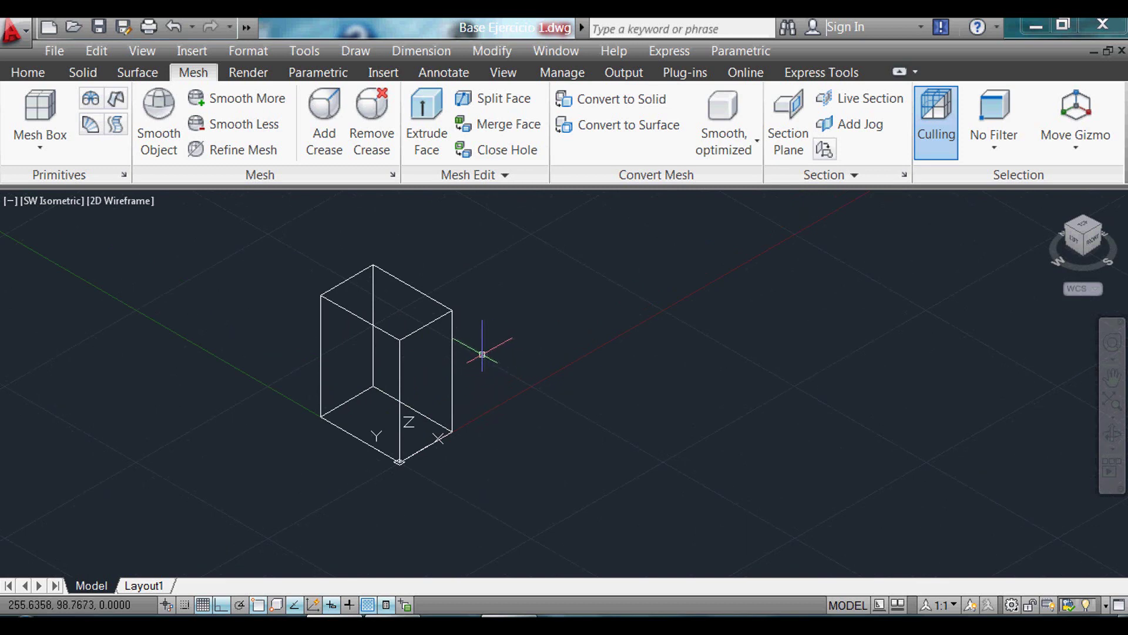
Step: Select the box and drag an edge grip about 26.3 units to stretch its base
{"action": "left_click", "coordinate": [453, 358]}
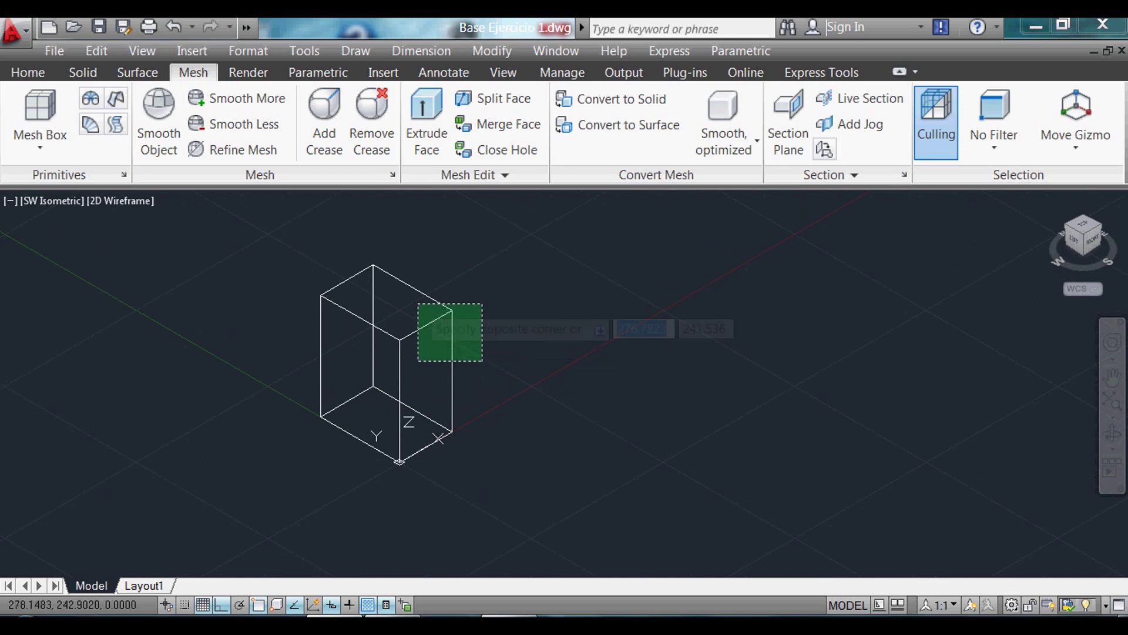
{"action": "left_click", "coordinate": [418, 303]}
{"action": "scroll", "coordinate": [414, 300], "scroll_direction": "up", "scroll_amount": 2}
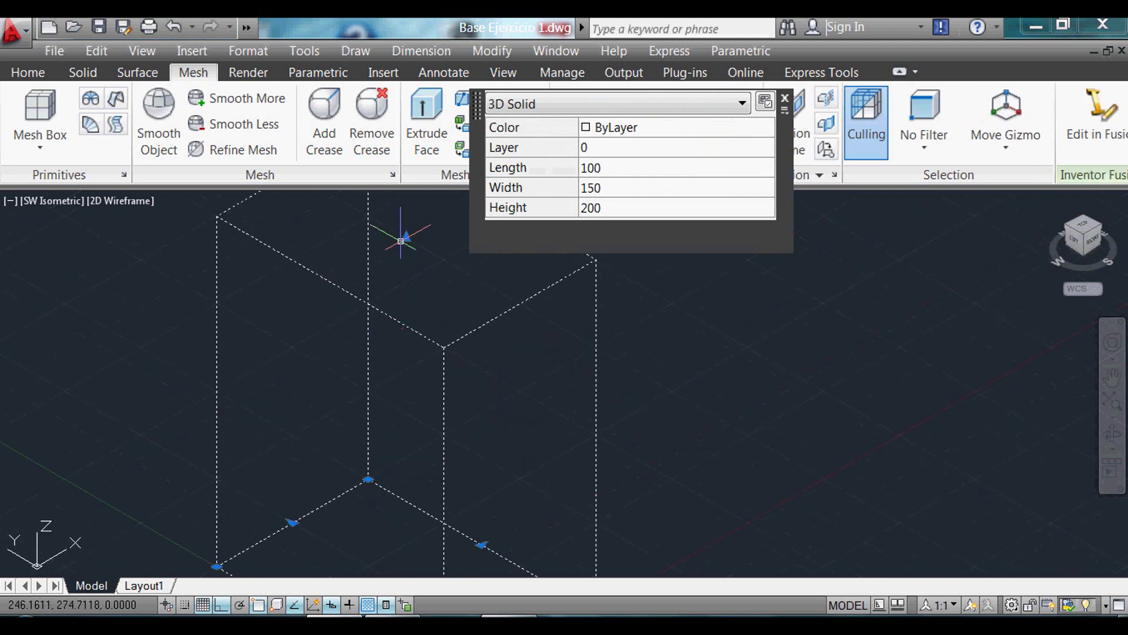
{"action": "scroll", "coordinate": [323, 426], "scroll_direction": "up", "scroll_amount": 2}
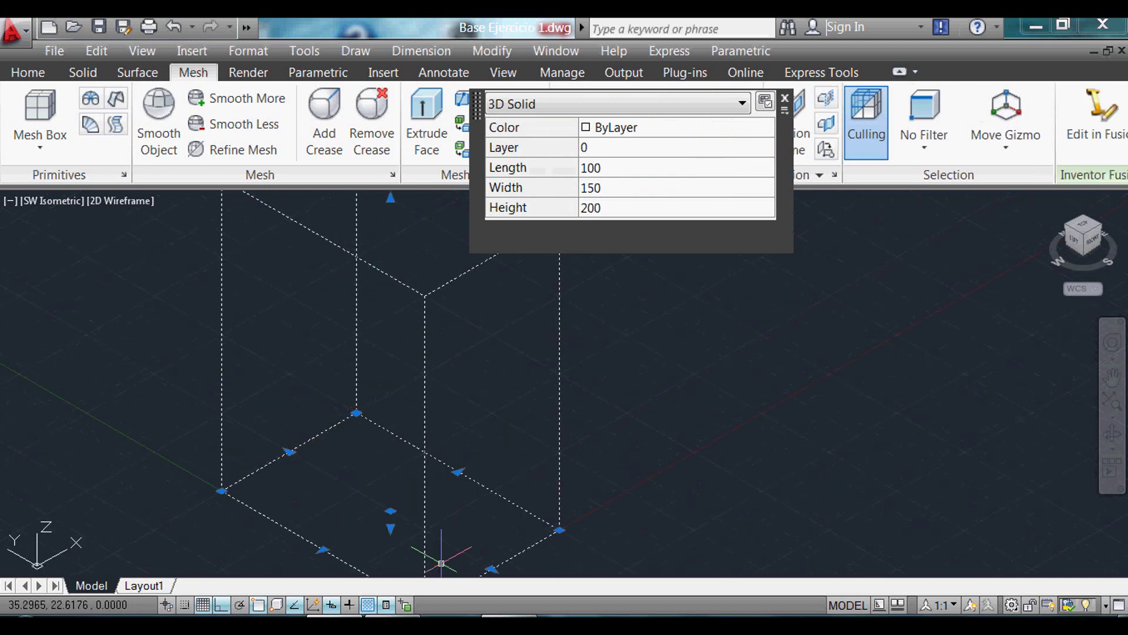
{"action": "scroll", "coordinate": [483, 550], "scroll_direction": "up", "scroll_amount": 2}
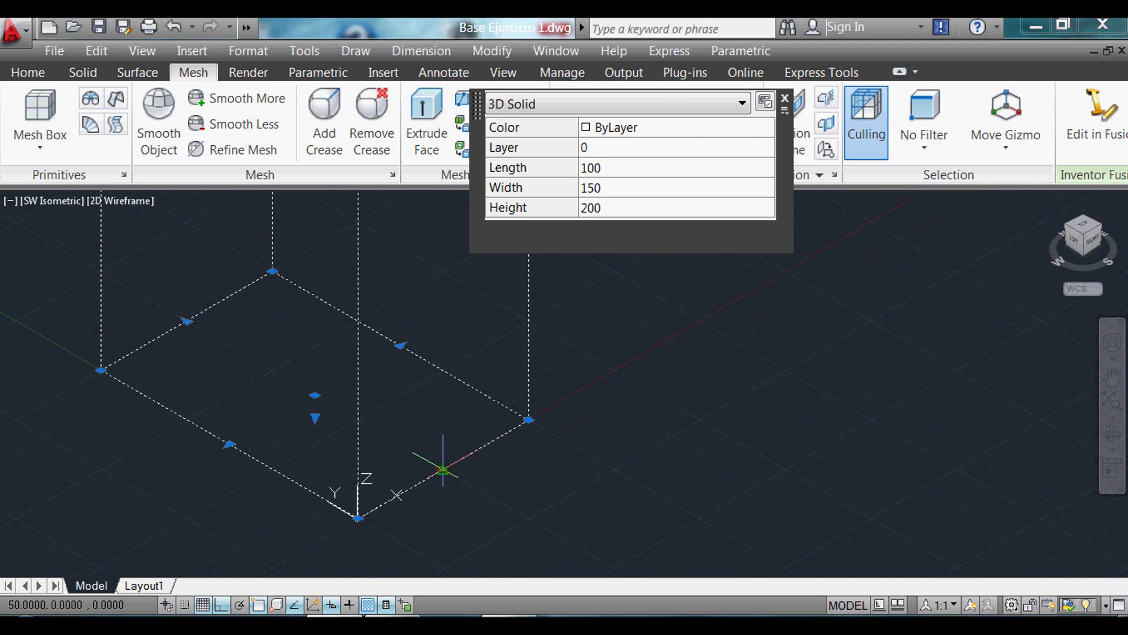
{"action": "left_click", "coordinate": [443, 468]}
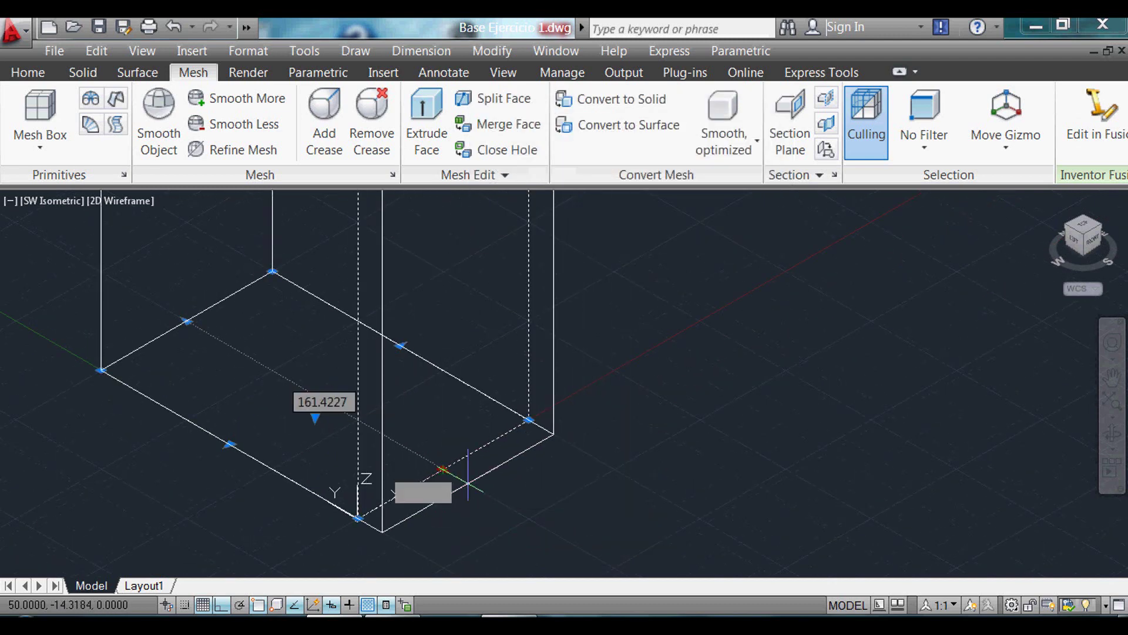
{"action": "scroll", "coordinate": [525, 486], "scroll_direction": "down", "scroll_amount": 2}
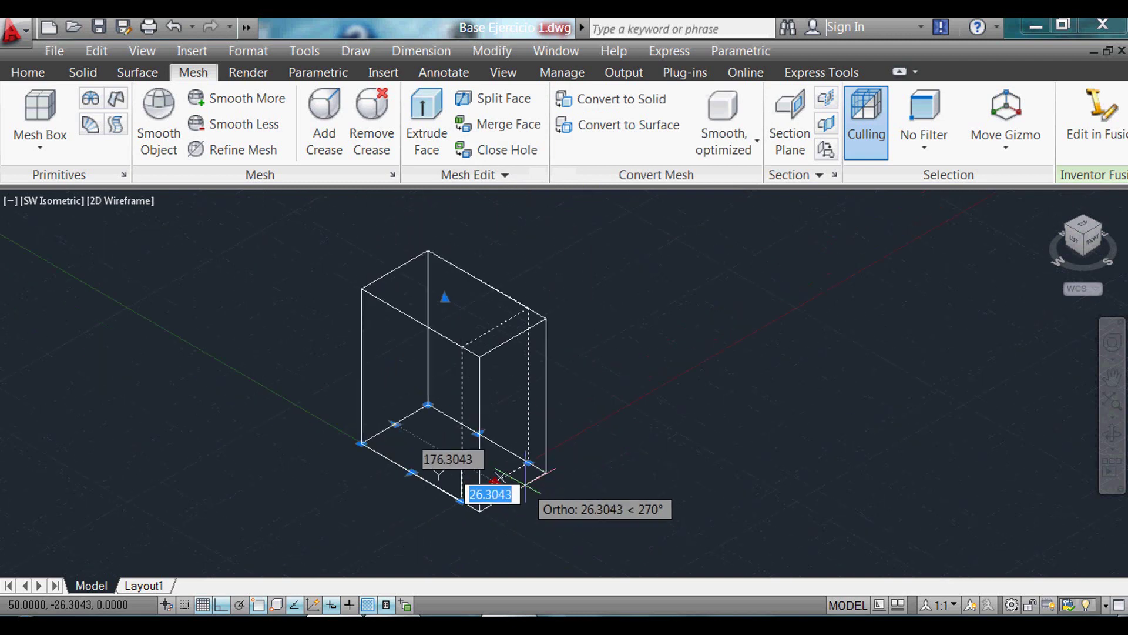
{"action": "left_click", "coordinate": [525, 470]}
{"action": "scroll", "coordinate": [508, 472], "scroll_direction": "up", "scroll_amount": 2}
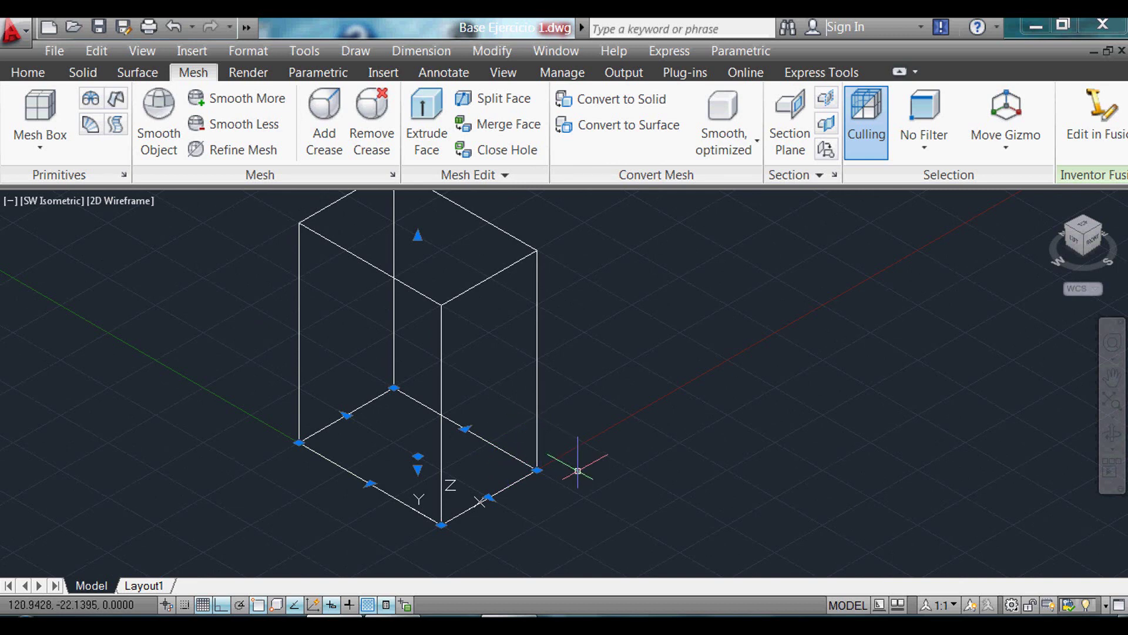
{"action": "key", "text": "Escape"}
{"action": "scroll", "coordinate": [562, 446], "scroll_direction": "down", "scroll_amount": 2}
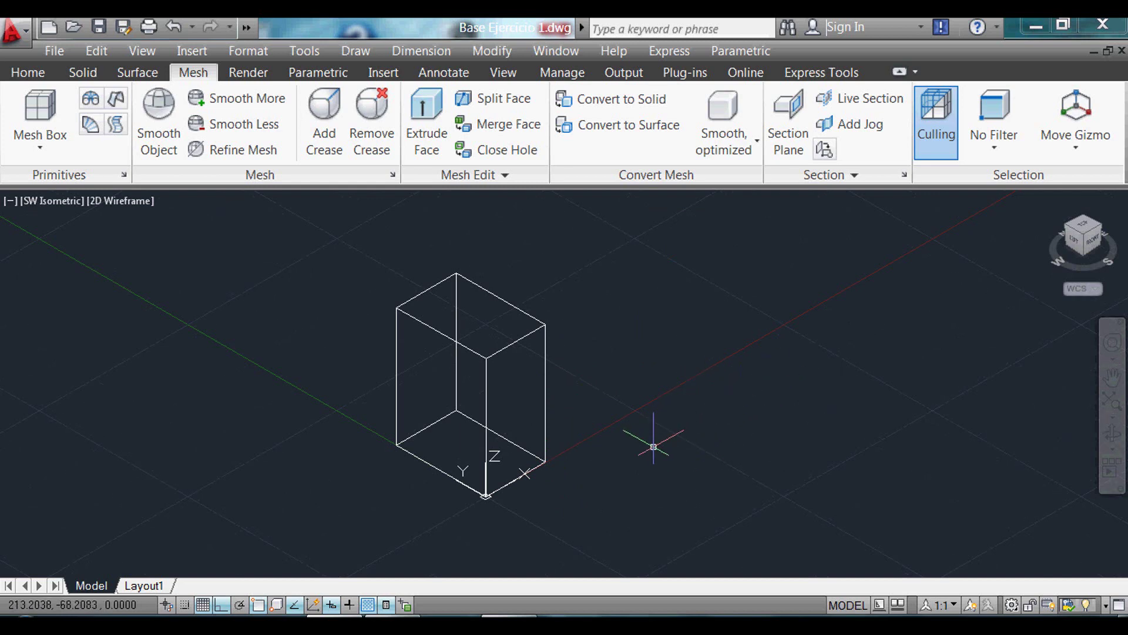
{"action": "middle_click_drag", "start_coordinate": [635, 427], "coordinate": [530, 444]}
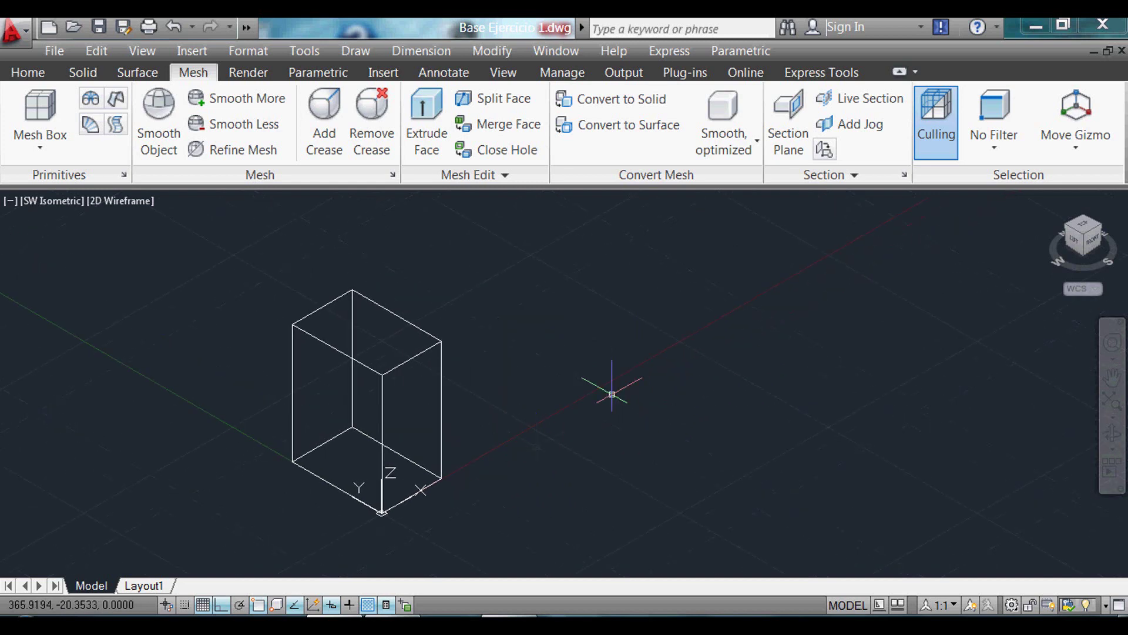
{"action": "middle_click_drag", "start_coordinate": [624, 433], "coordinate": [709, 376]}
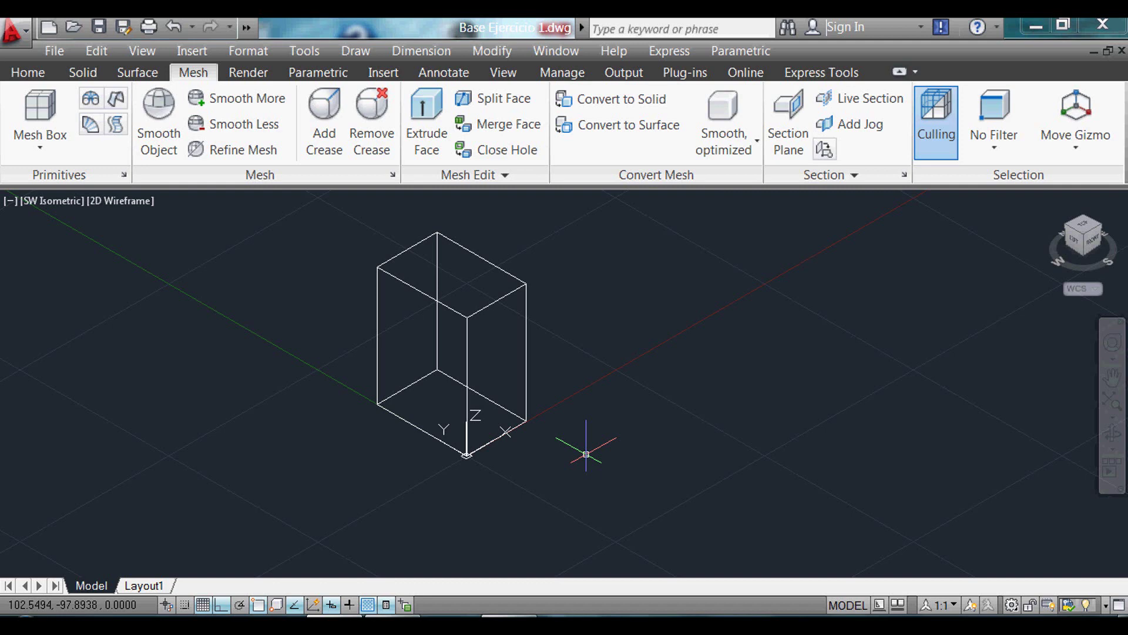
{"action": "type", "text": "VS"}
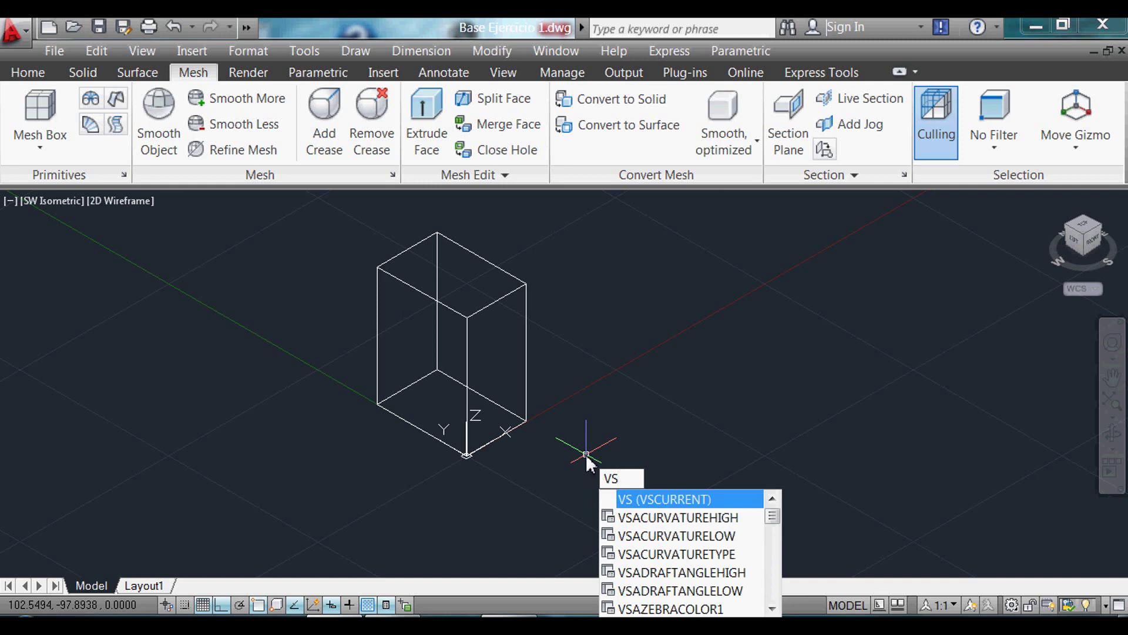
{"action": "key", "text": "Return"}
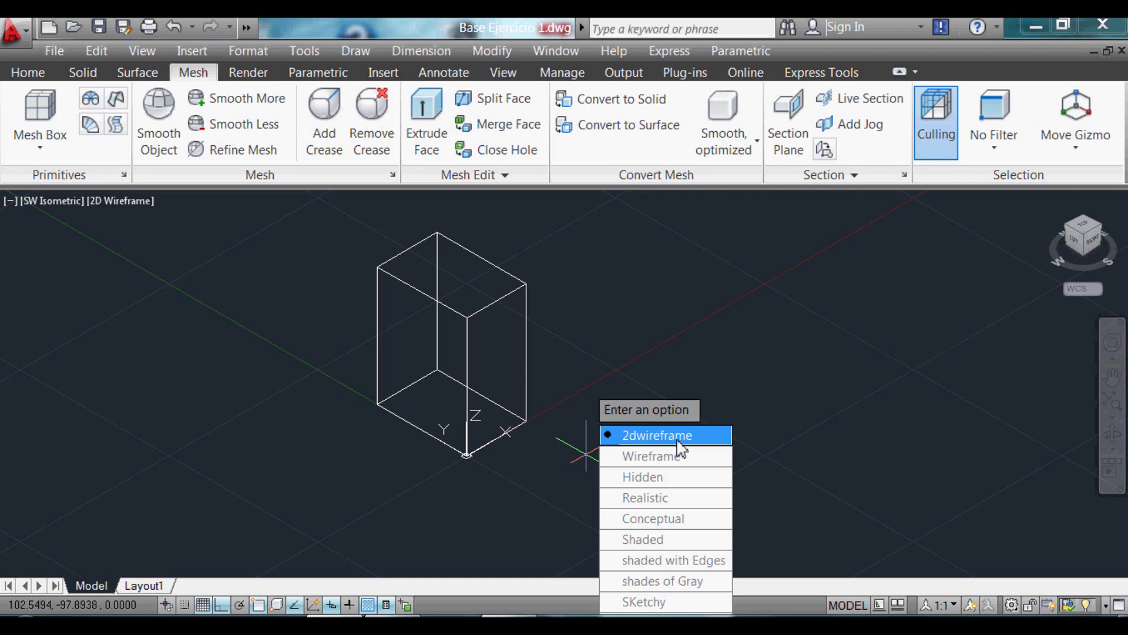
{"action": "left_click", "coordinate": [658, 519]}
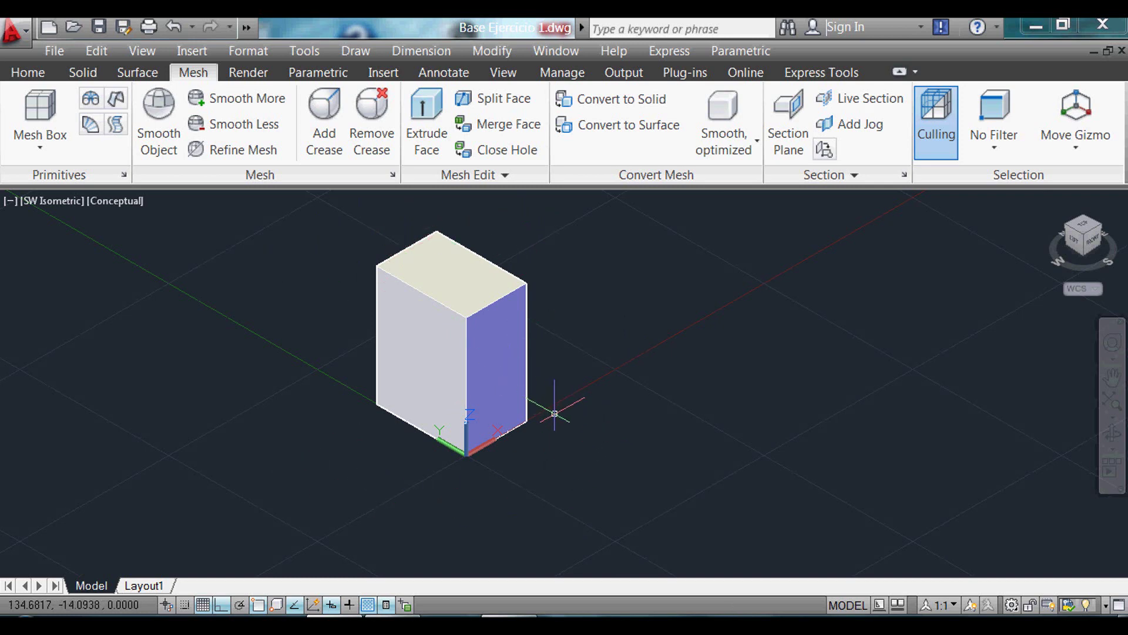
{"action": "type", "text": "vs"}
{"action": "key", "text": "Return"}
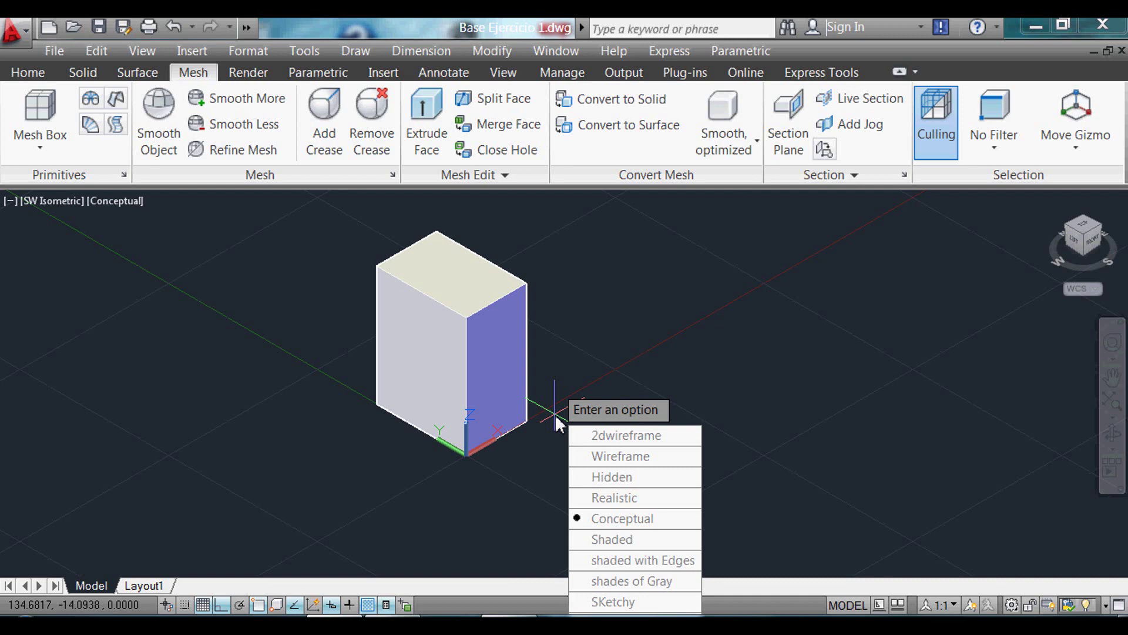
{"action": "type", "text": "2"}
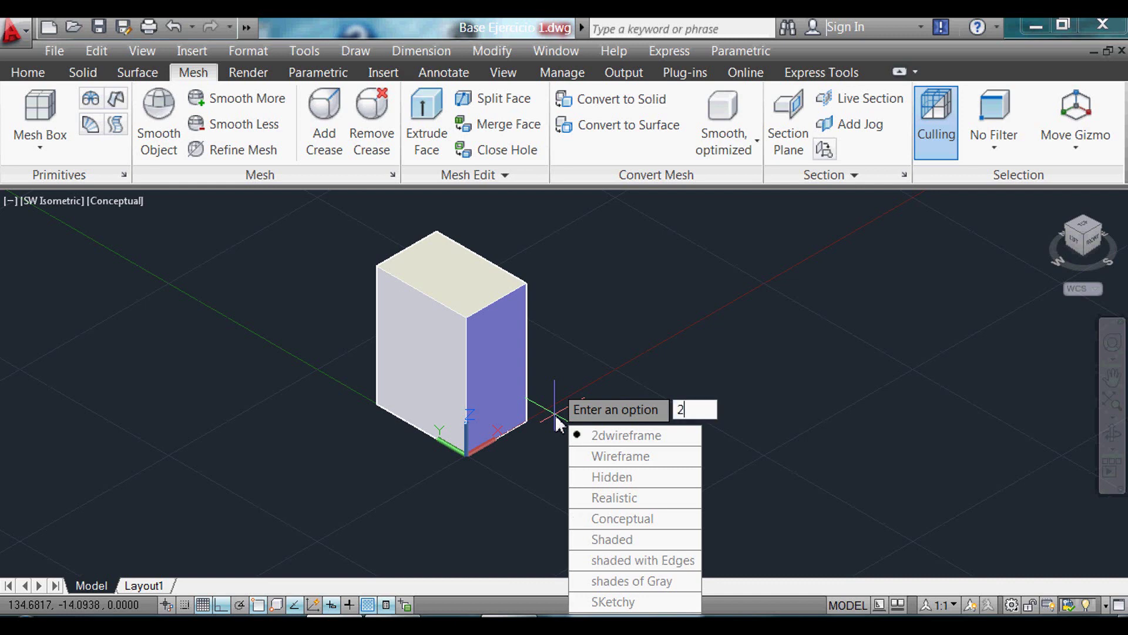
{"action": "key", "text": "Return"}
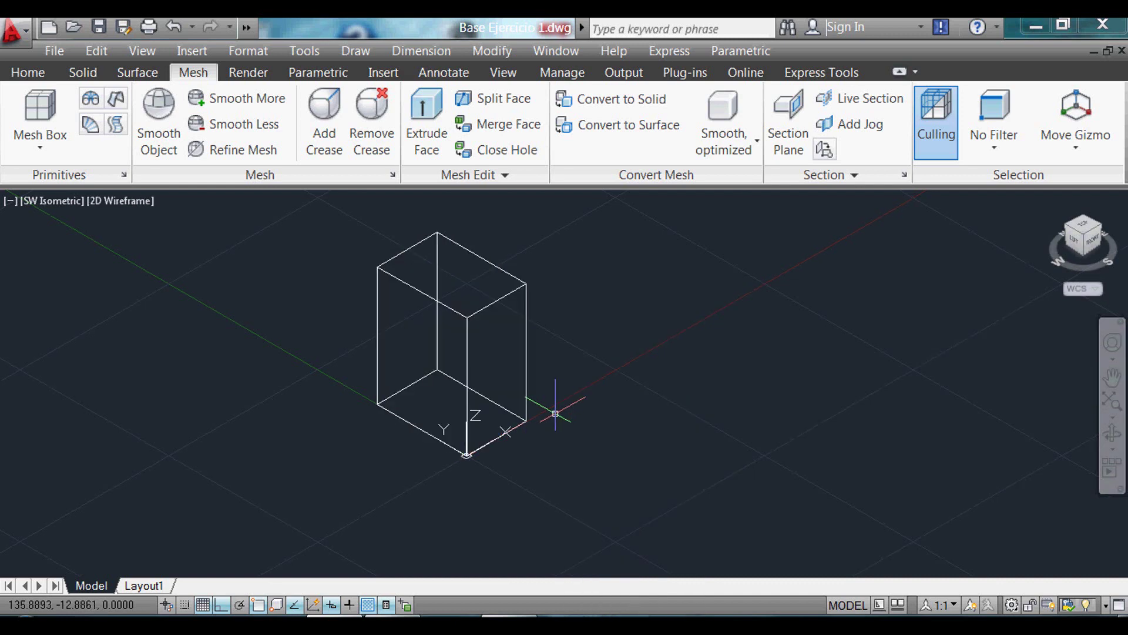
{"action": "left_click", "coordinate": [649, 361]}
{"action": "left_click", "coordinate": [393, 305]}
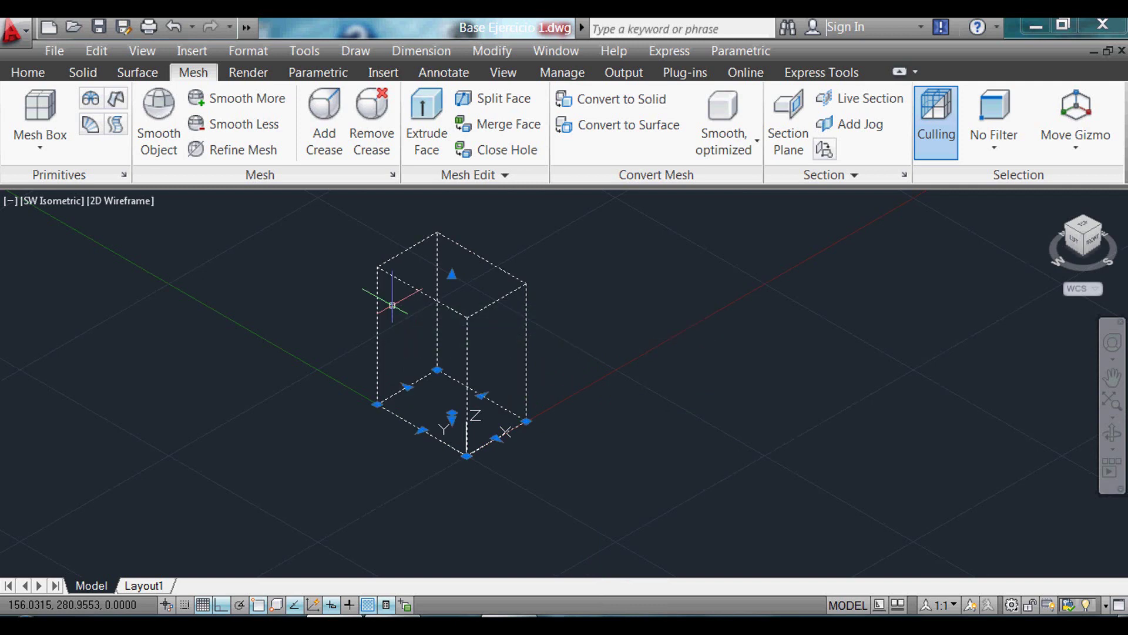
{"action": "key", "text": "Delete"}
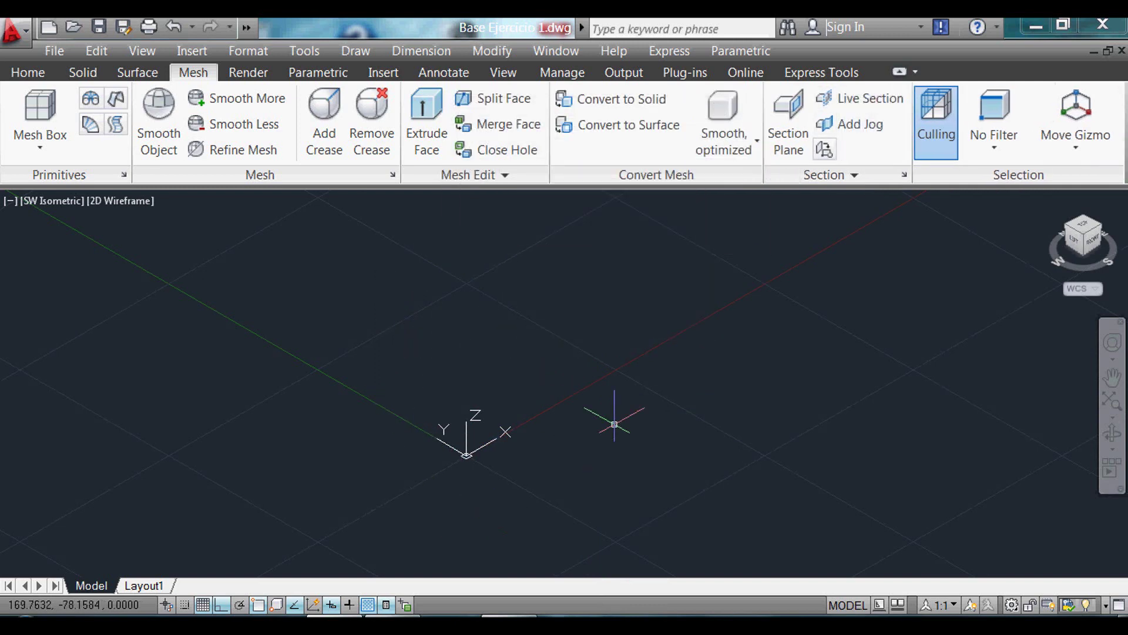
Step: Draw a 100 by 200 rectangle with its first corner at the origin
{"action": "type", "text": "REC"}
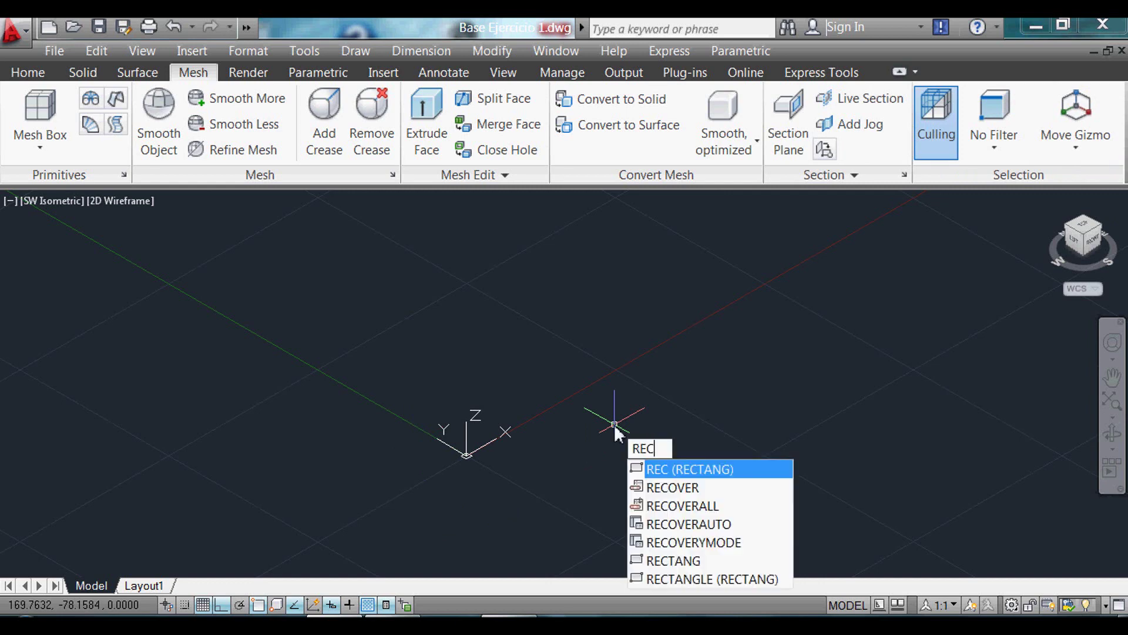
{"action": "key", "text": "Return"}
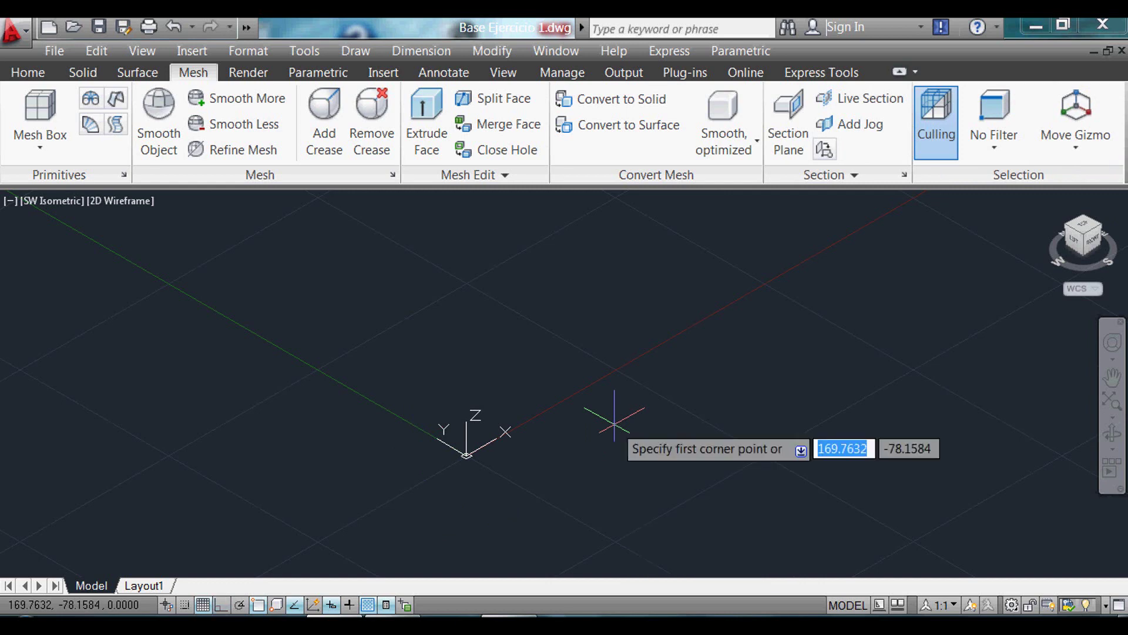
{"action": "type", "text": "0"}
{"action": "key", "text": "Tab"}
{"action": "type", "text": "0"}
{"action": "key", "text": "Return"}
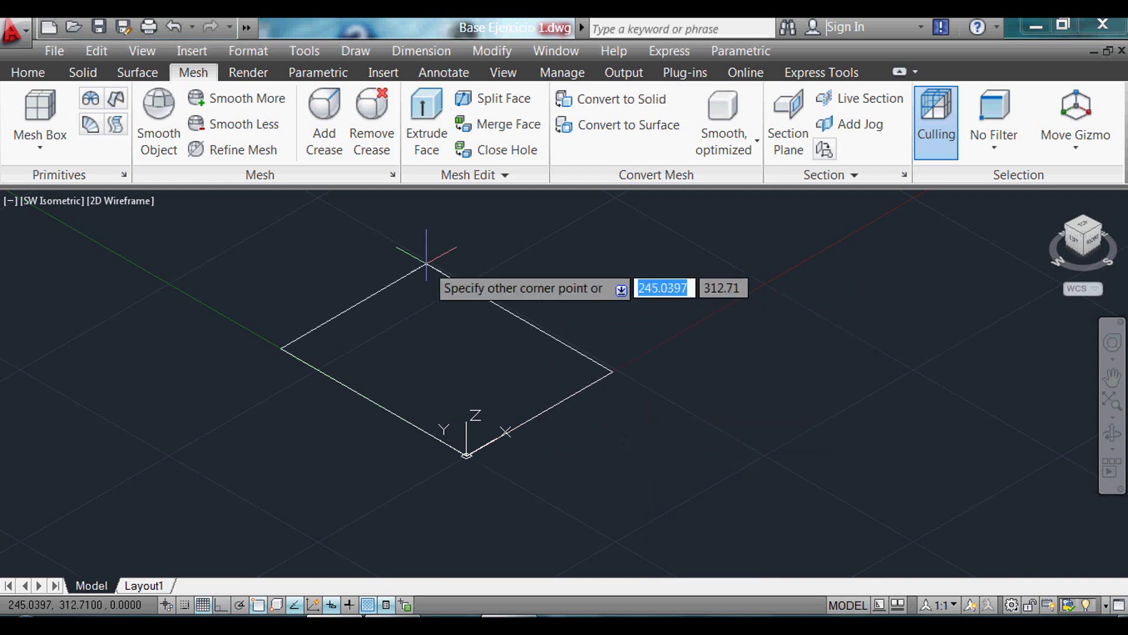
{"action": "type", "text": "100"}
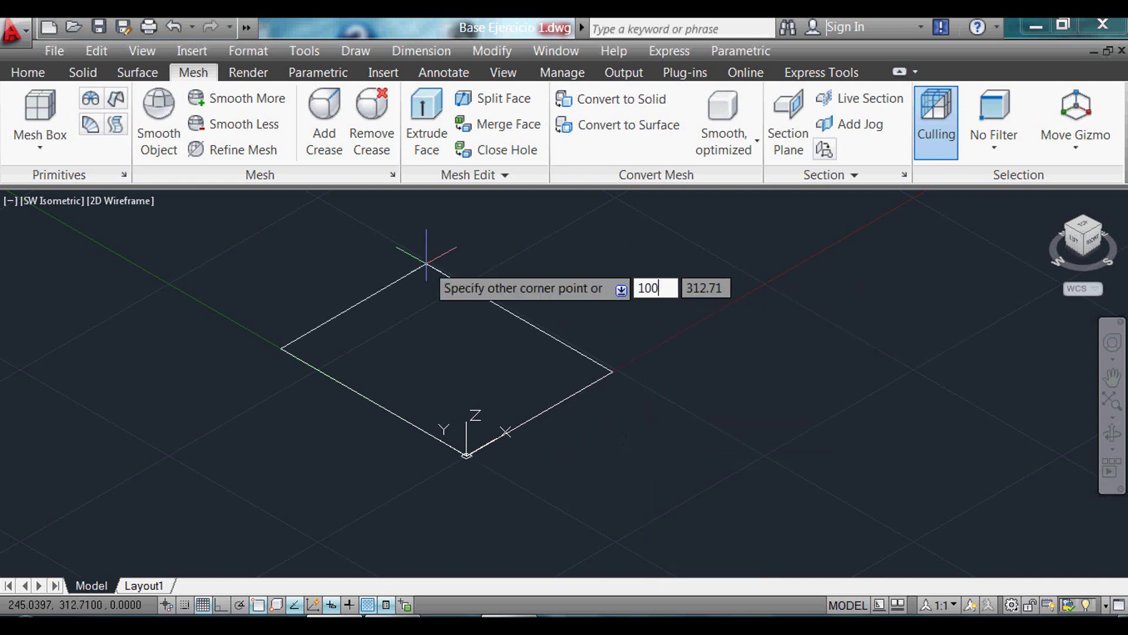
{"action": "key", "text": "Tab"}
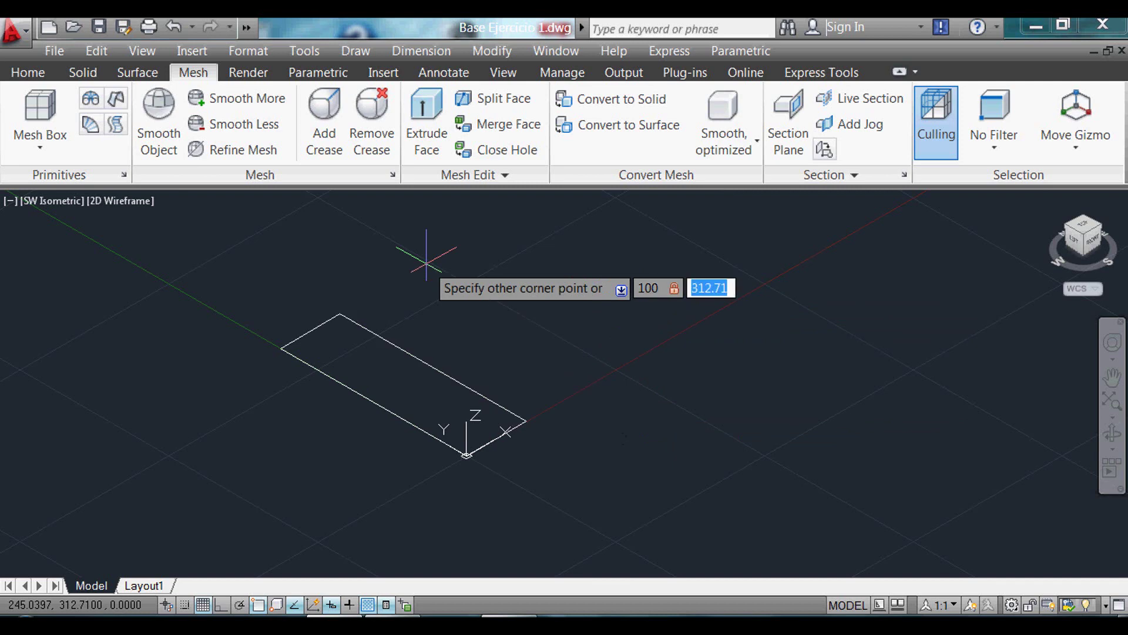
{"action": "type", "text": "200"}
{"action": "key", "text": "Return"}
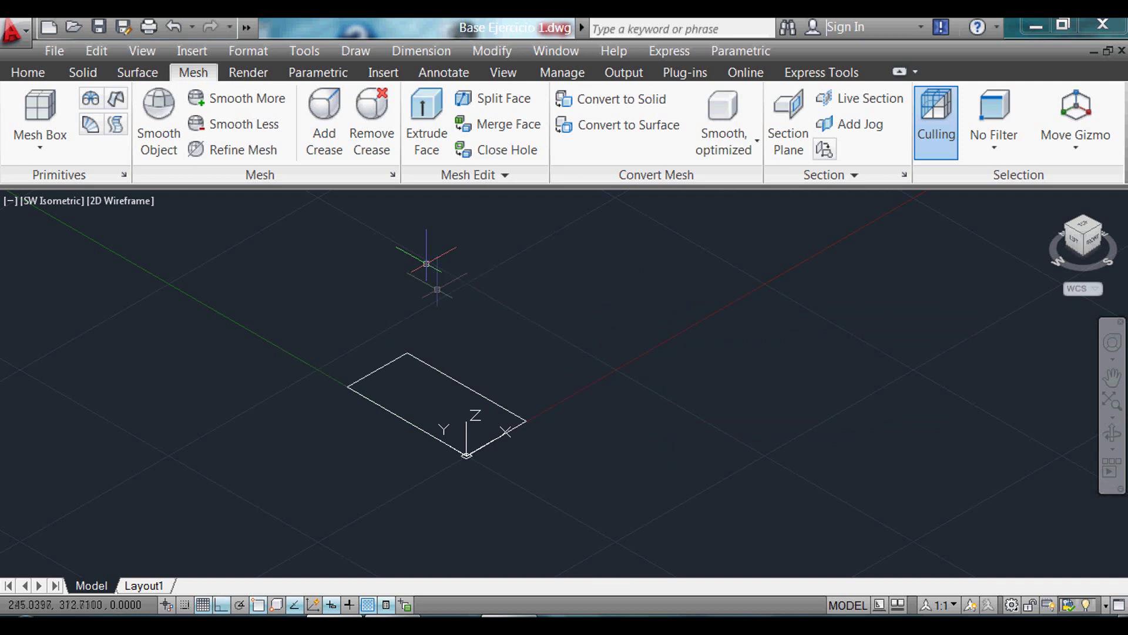
{"action": "scroll", "coordinate": [516, 415], "scroll_direction": "up", "scroll_amount": 3}
{"action": "scroll", "coordinate": [327, 517], "scroll_direction": "down", "scroll_amount": 2}
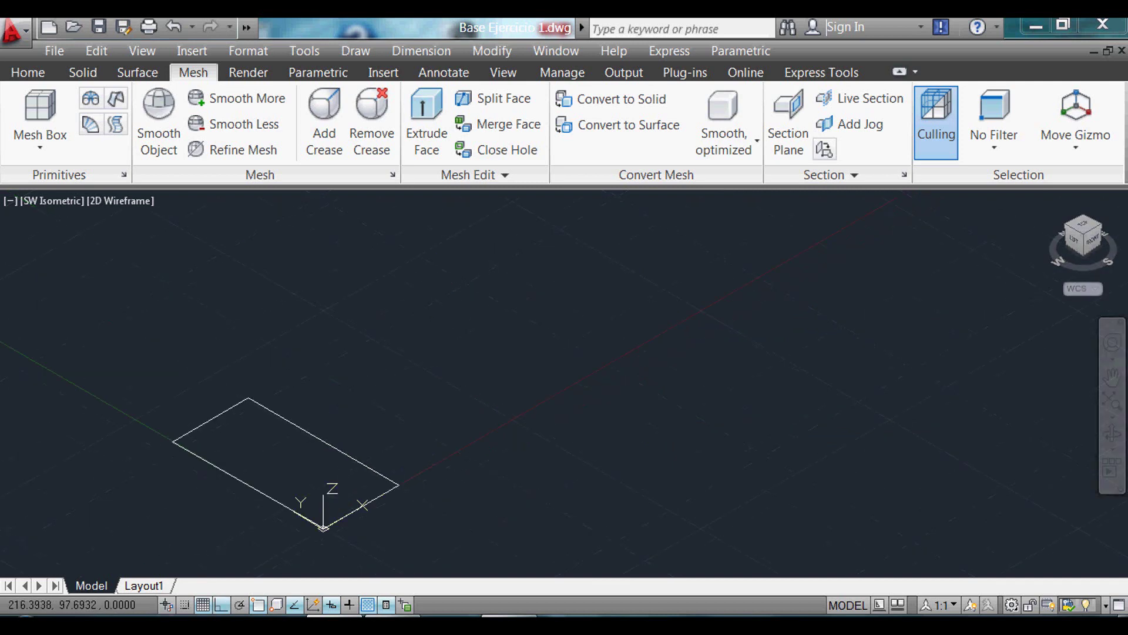
Step: Extrude the rectangle 200 units high
{"action": "type", "text": "ext"}
{"action": "key", "text": "Return"}
{"action": "left_click", "coordinate": [469, 464]}
{"action": "left_click", "coordinate": [301, 421]}
{"action": "key", "text": "Return"}
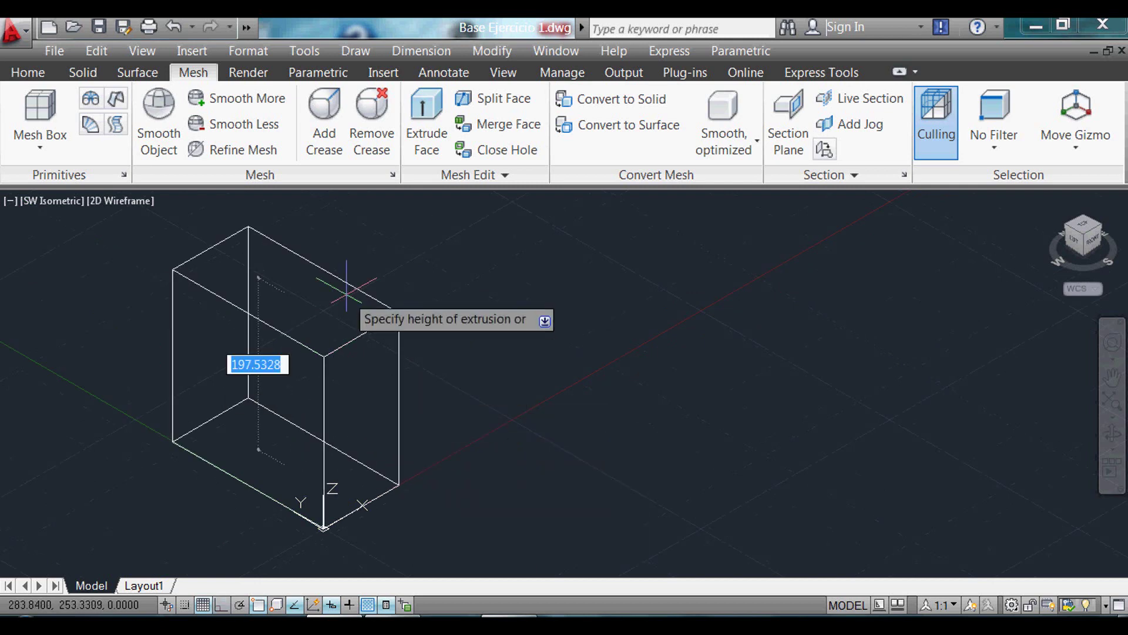
{"action": "type", "text": "200"}
{"action": "key", "text": "Return"}
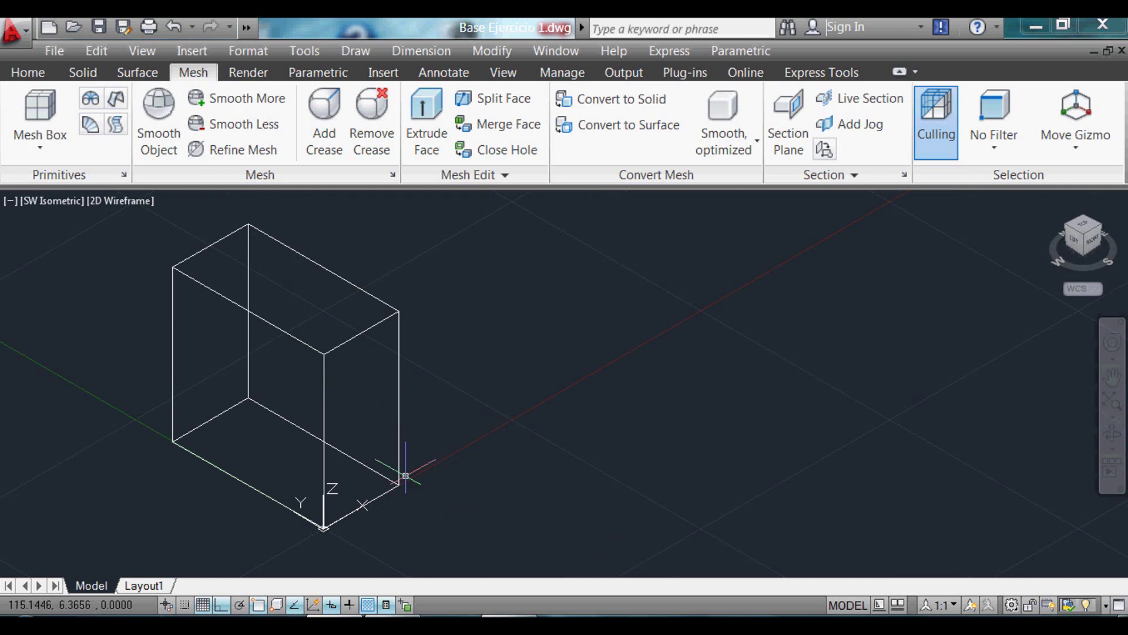
{"action": "type", "text": "vss"}
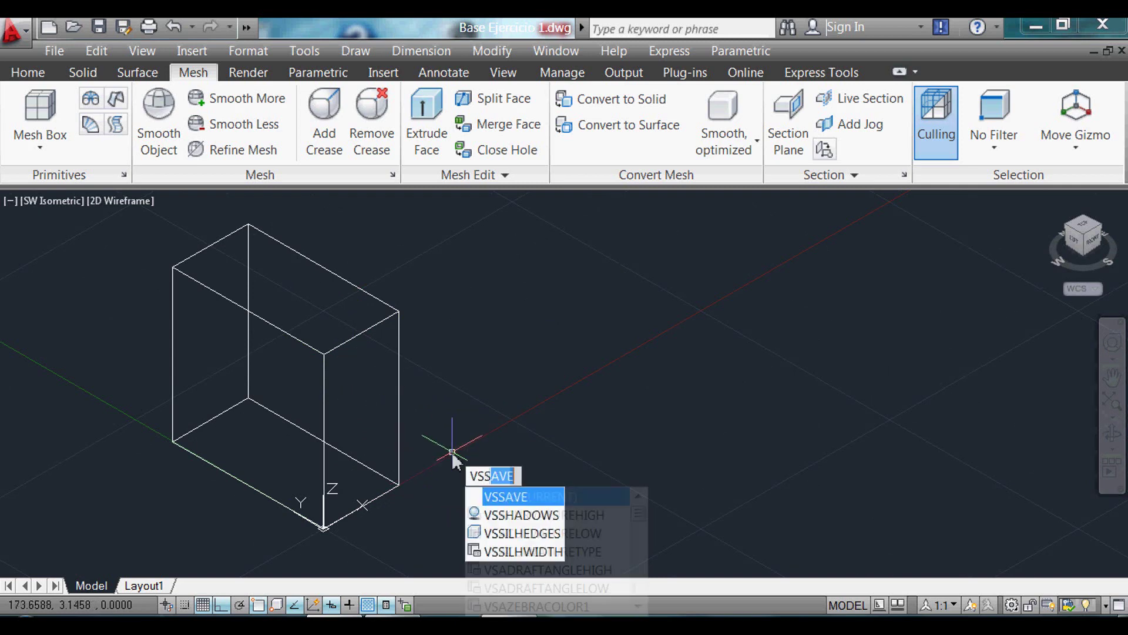
{"action": "key", "text": "Return"}
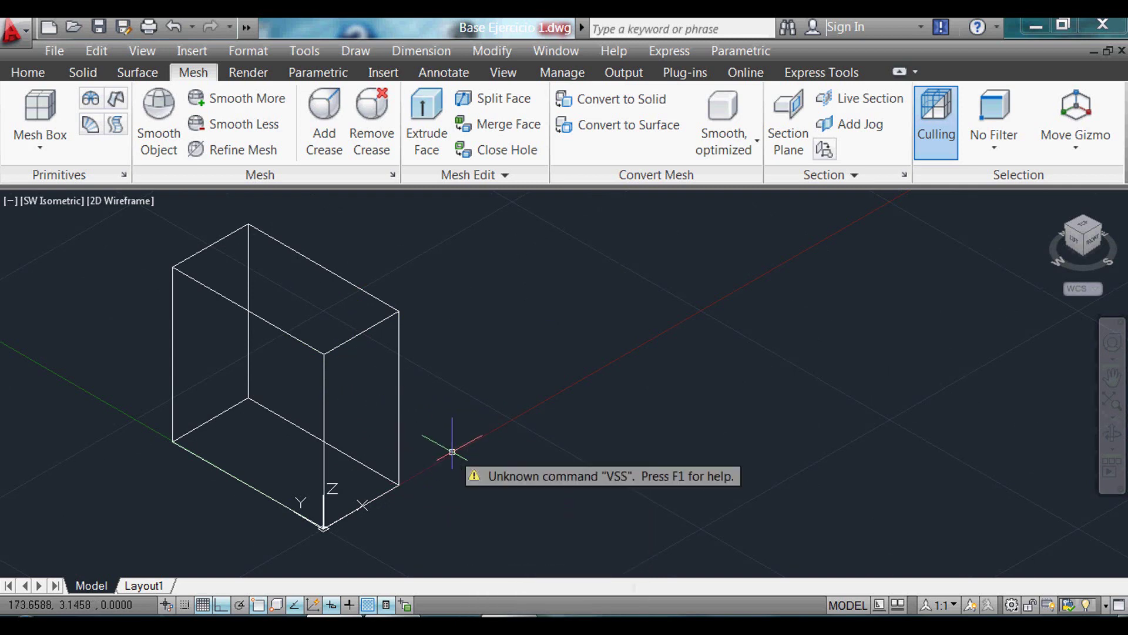
{"action": "type", "text": "vs"}
{"action": "key", "text": "Return"}
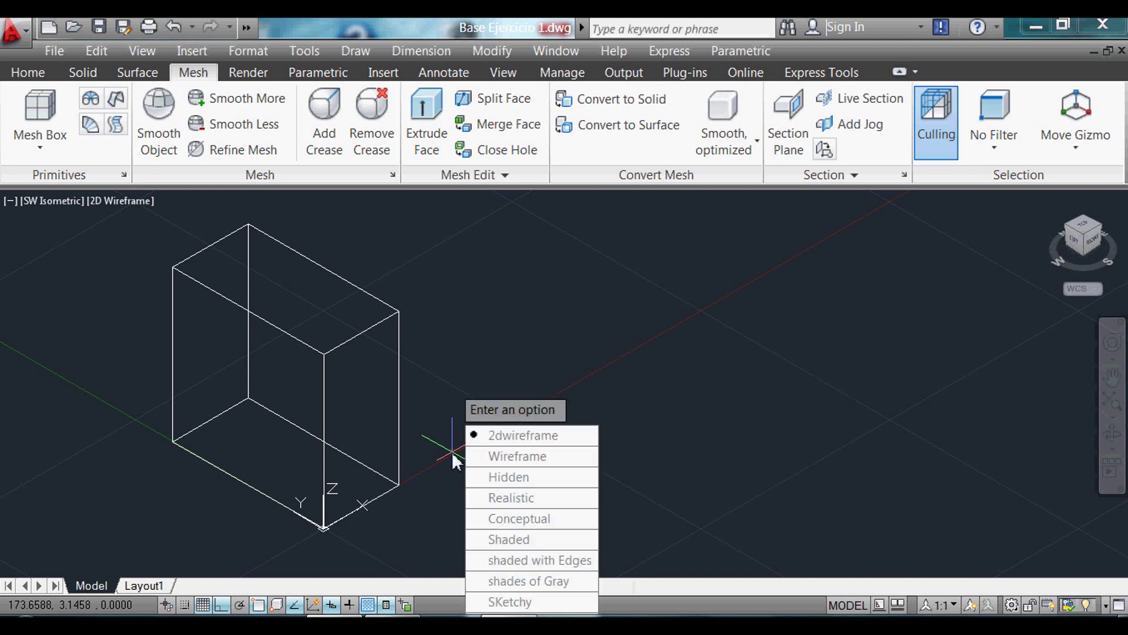
{"action": "left_click", "coordinate": [532, 501]}
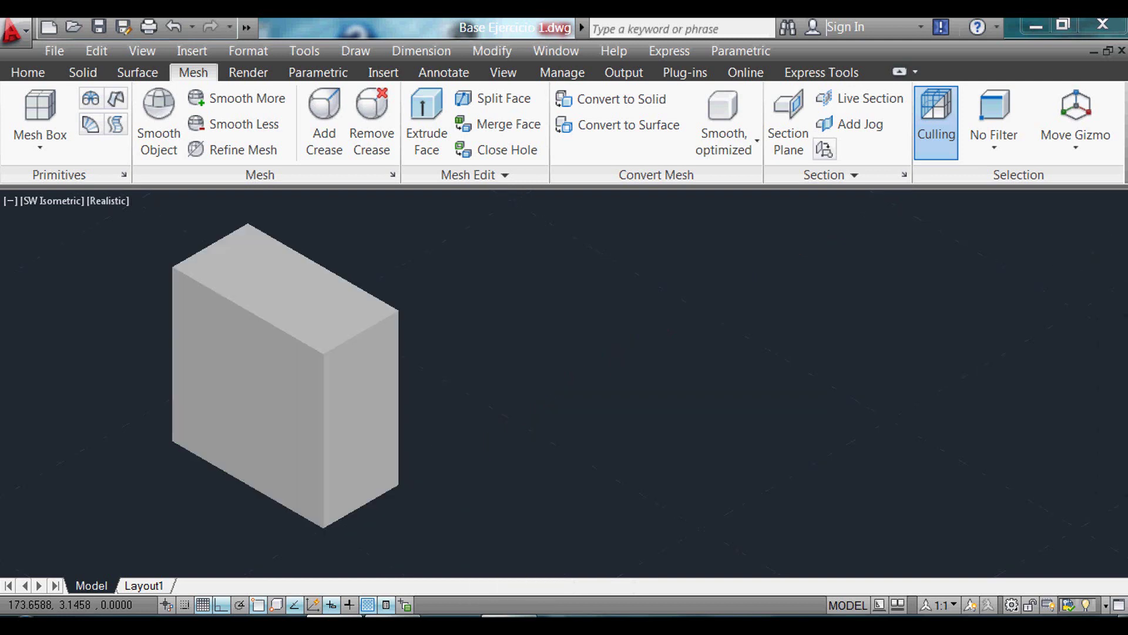
{"action": "middle_click_drag", "start_coordinate": [588, 408], "coordinate": [687, 358]}
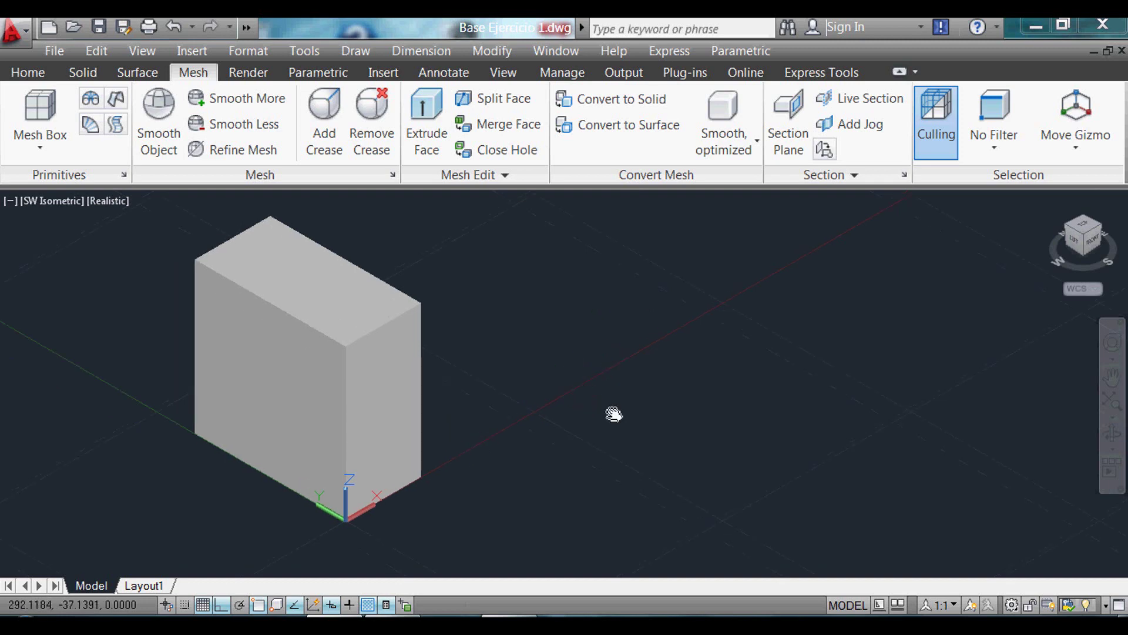
{"action": "middle_click_drag", "start_coordinate": [622, 441], "coordinate": [642, 491]}
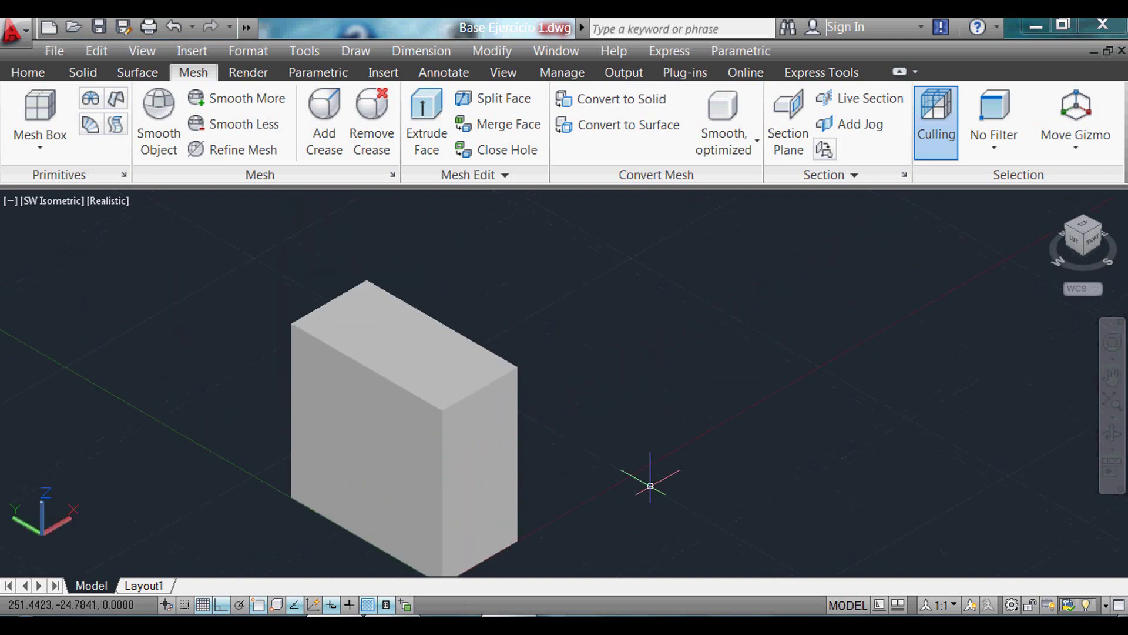
{"action": "scroll", "coordinate": [646, 488], "scroll_direction": "down", "scroll_amount": 2}
{"action": "scroll", "coordinate": [582, 532], "scroll_direction": "up", "scroll_amount": 2}
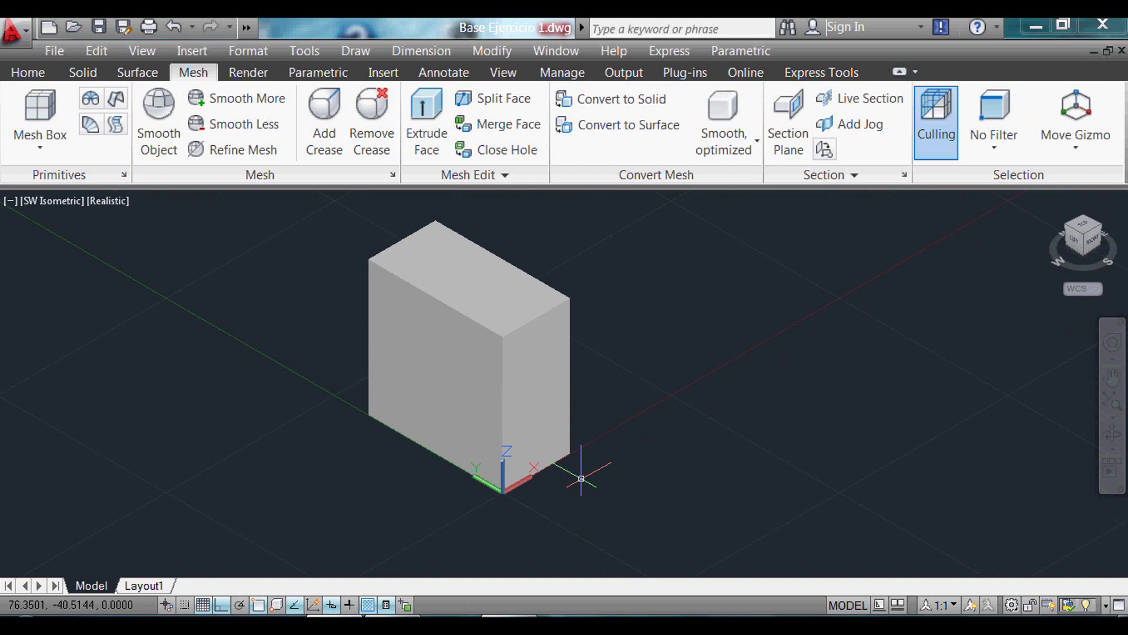
{"action": "type", "text": "vs"}
{"action": "key", "text": "Return"}
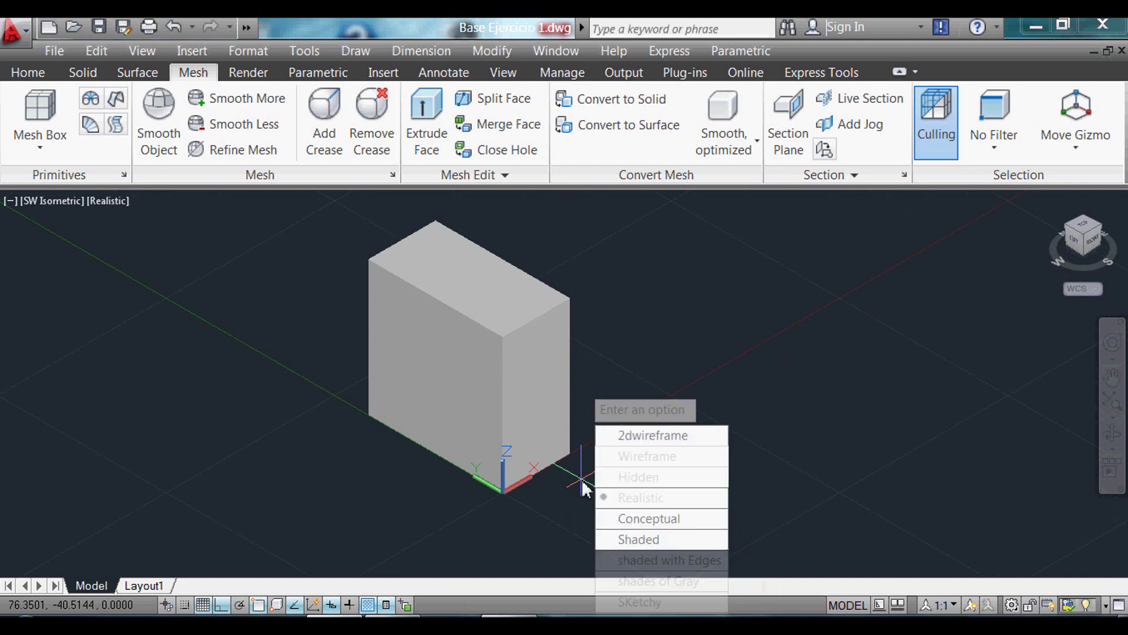
{"action": "type", "text": "2"}
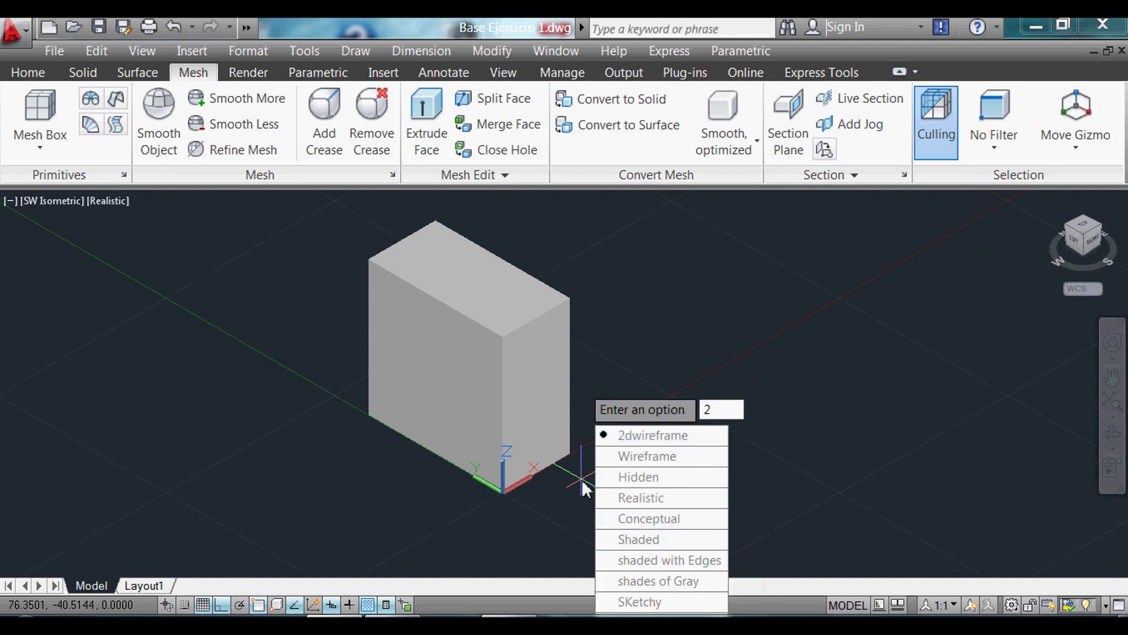
{"action": "key", "text": "Return"}
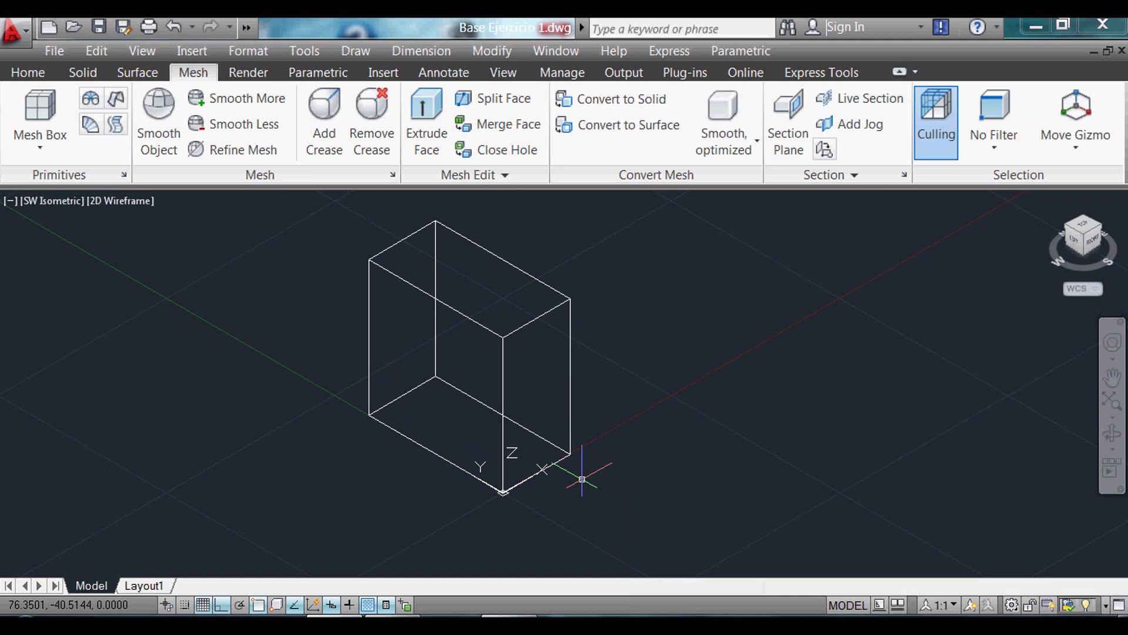
{"action": "middle_click_drag", "start_coordinate": [617, 466], "coordinate": [409, 529]}
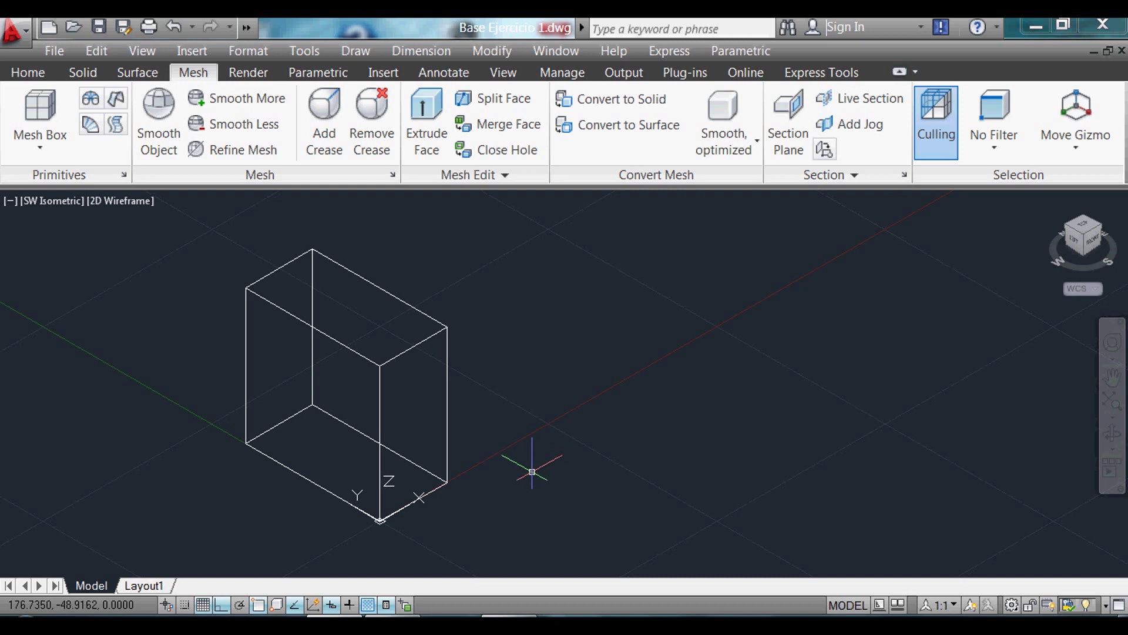
Step: Select the extruded 200-high box and delete it
{"action": "mouse_move", "coordinate": [539, 490]}
{"action": "middle_mouse_down"}
{"action": "mouse_move", "coordinate": [582, 484]}
{"action": "mouse_move", "coordinate": [662, 430]}
{"action": "middle_mouse_up"}
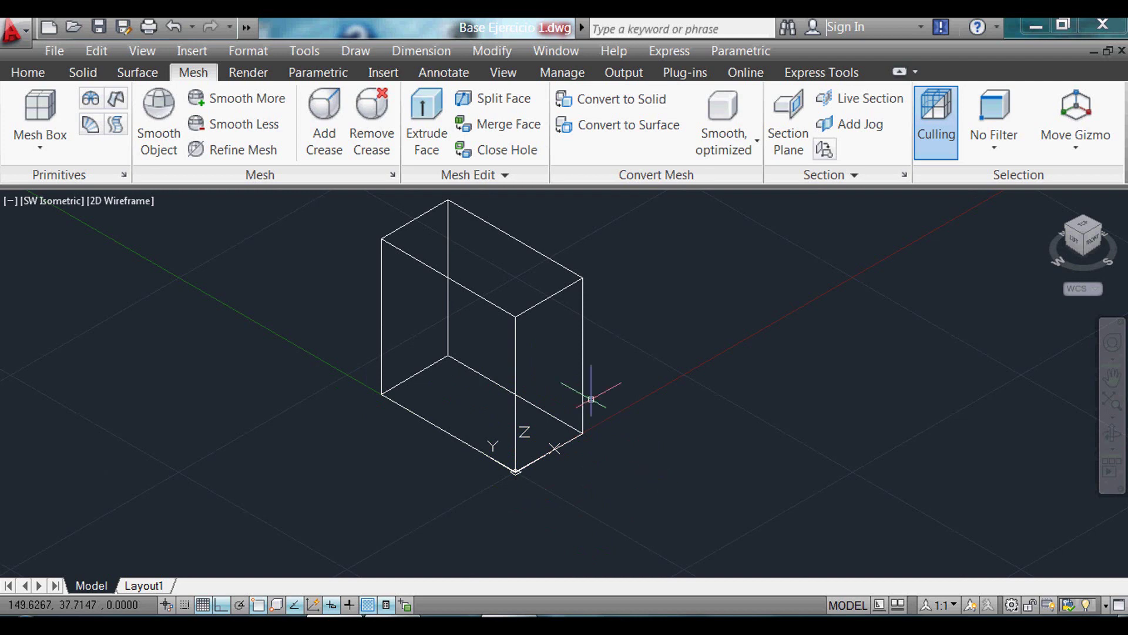
{"action": "left_click", "coordinate": [538, 346]}
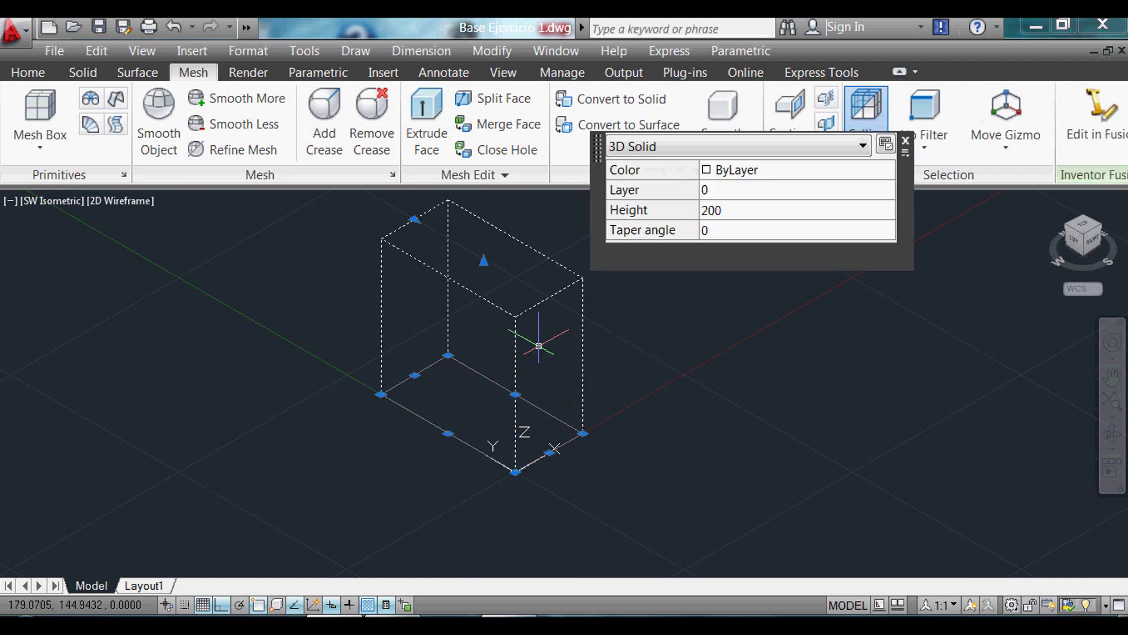
{"action": "key", "text": "Delete"}
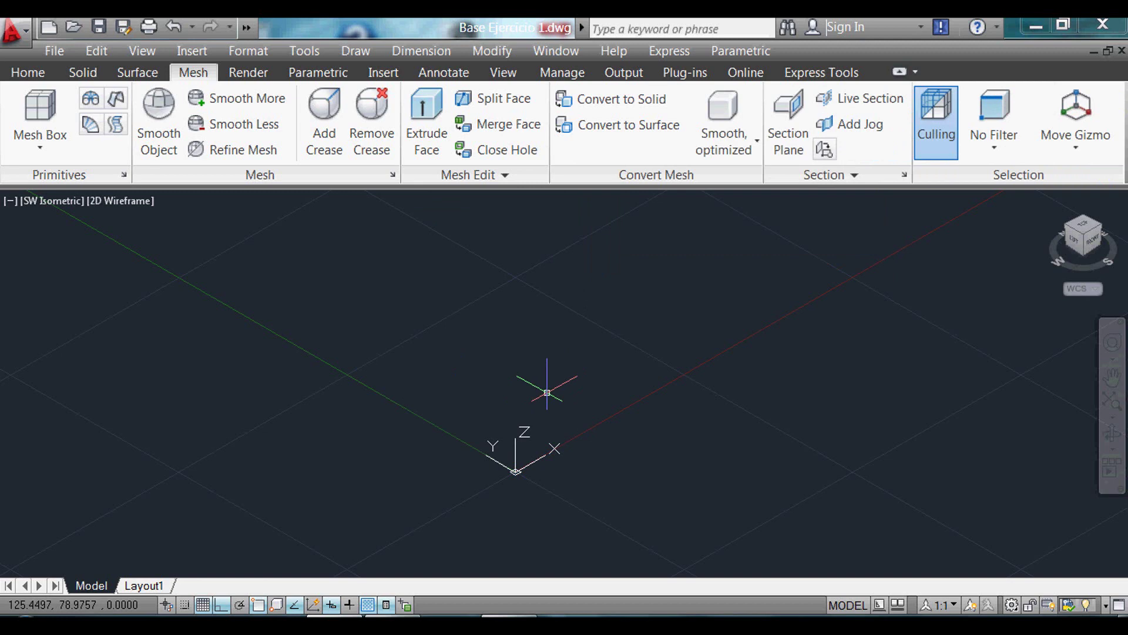
Step: Choose the Top preset view in View Manager and confirm it
{"action": "type", "text": "V"}
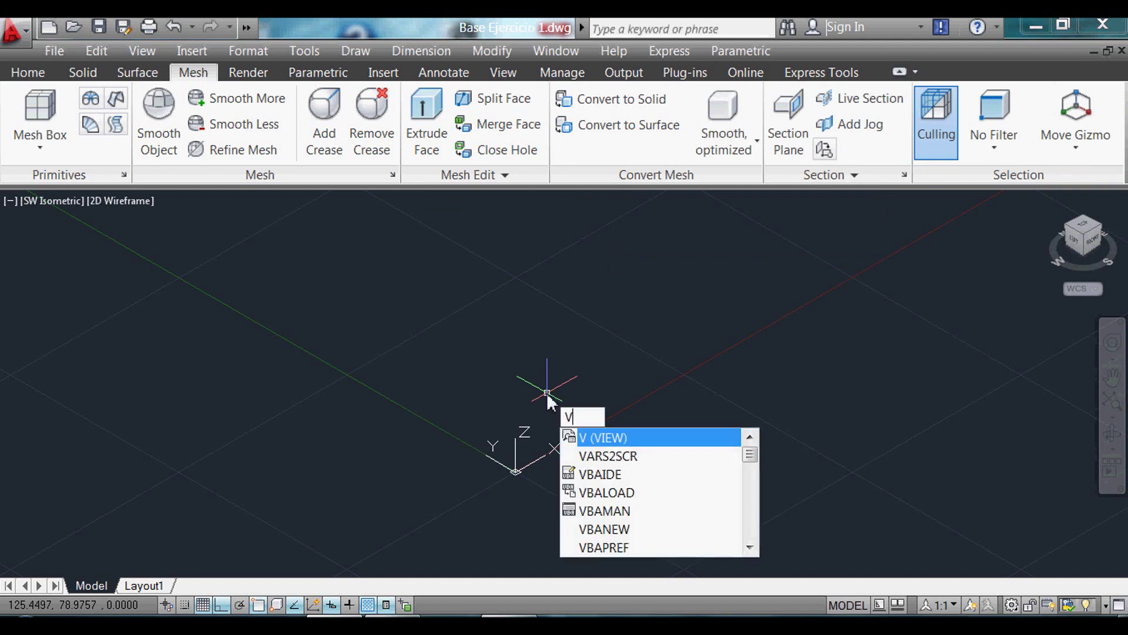
{"action": "key", "text": "Return"}
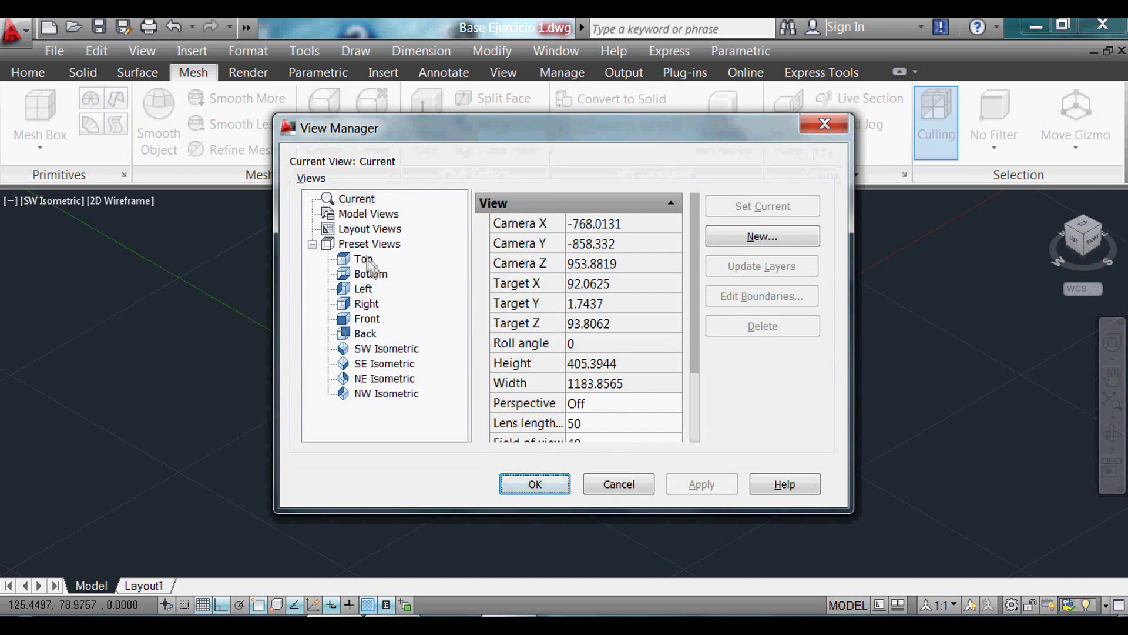
{"action": "left_click", "coordinate": [366, 260]}
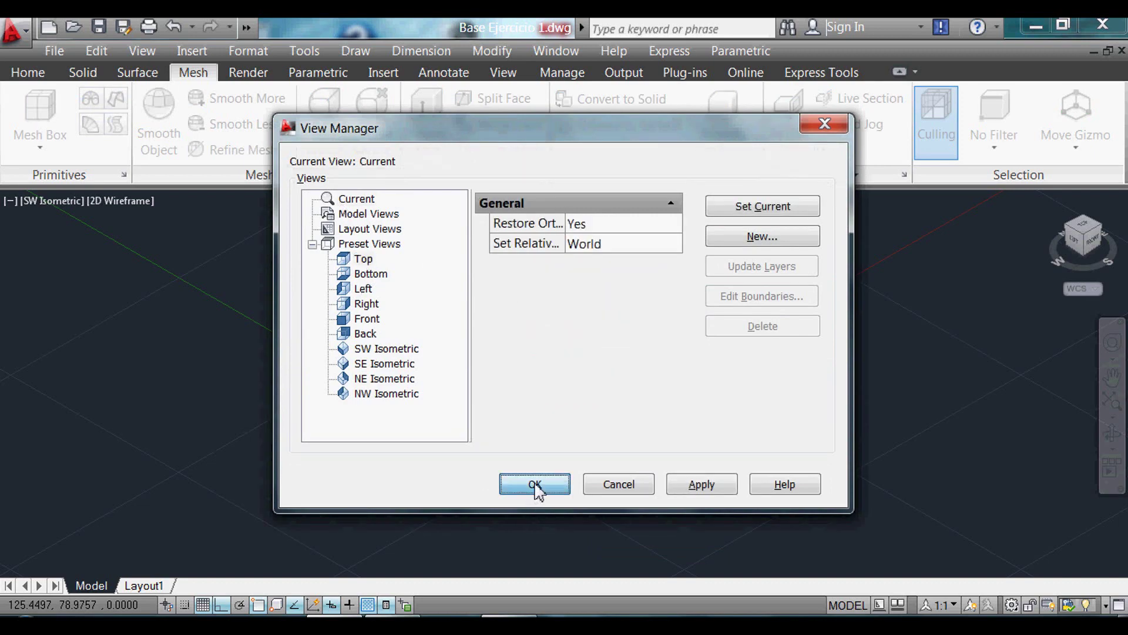
{"action": "left_click", "coordinate": [536, 486]}
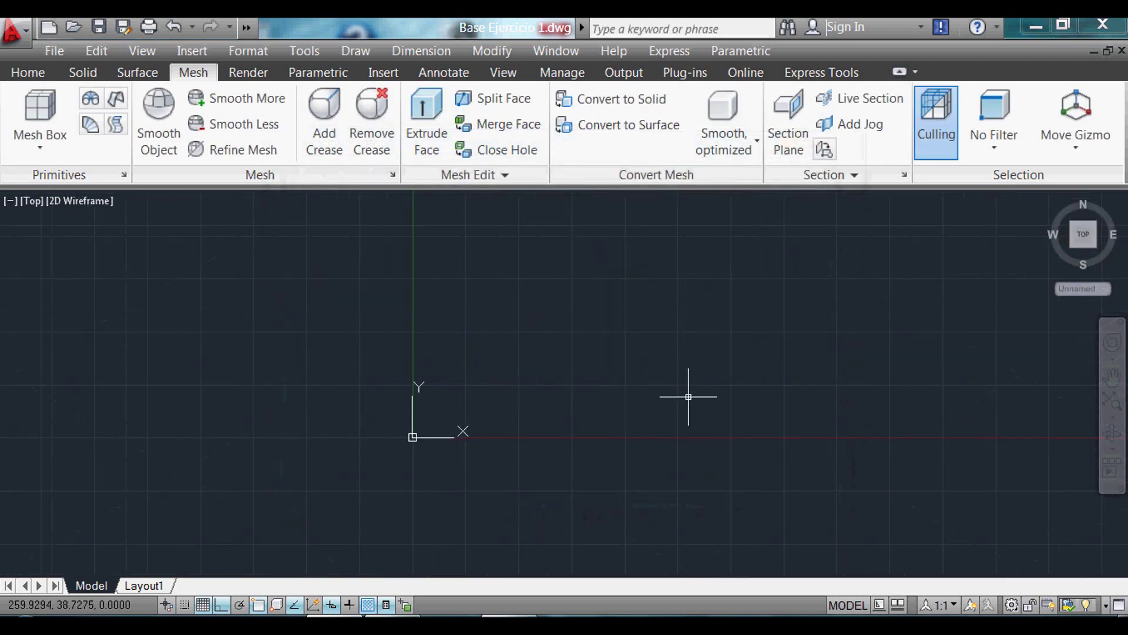
{"action": "mouse_move", "coordinate": [1083, 235]}
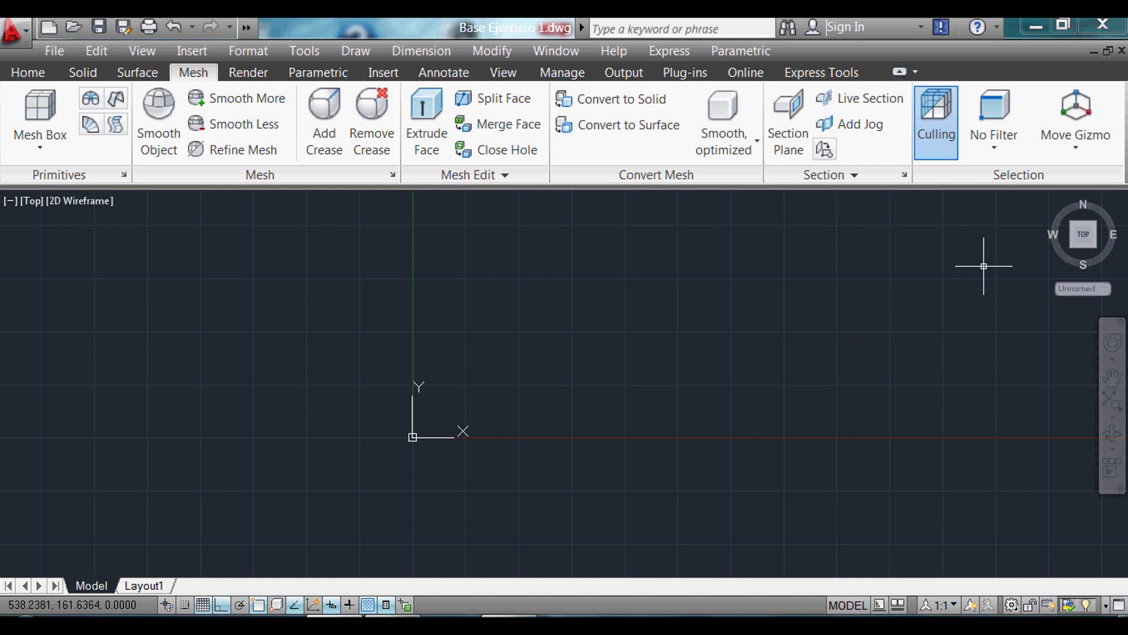
Step: Draw a square rectangle from 0,0 to 200,200
{"action": "middle_click_drag", "start_coordinate": [488, 450], "coordinate": [497, 473]}
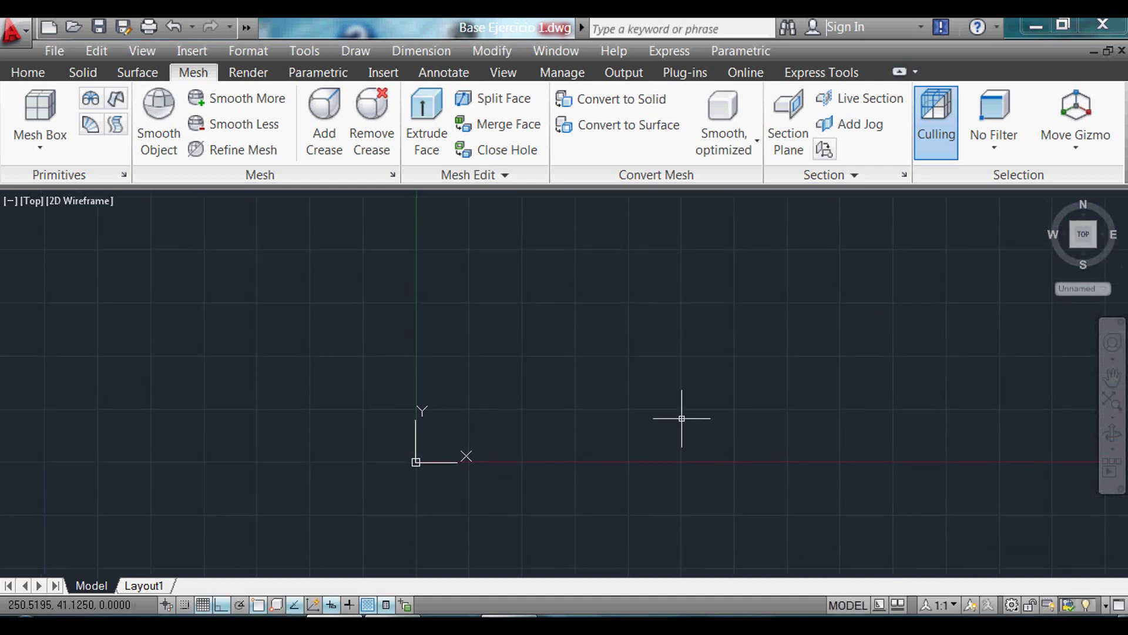
{"action": "scroll", "coordinate": [513, 460], "scroll_direction": "up", "scroll_amount": 2}
{"action": "scroll", "coordinate": [405, 473], "scroll_direction": "up", "scroll_amount": 2}
{"action": "scroll", "coordinate": [329, 444], "scroll_direction": "up", "scroll_amount": 1}
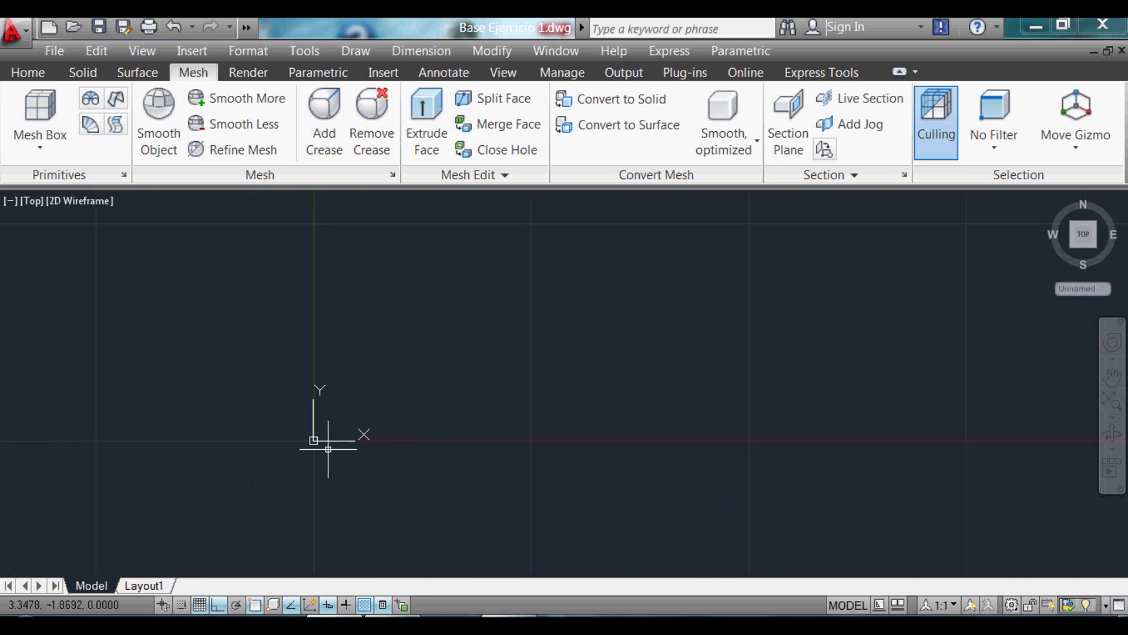
{"action": "type", "text": "rec"}
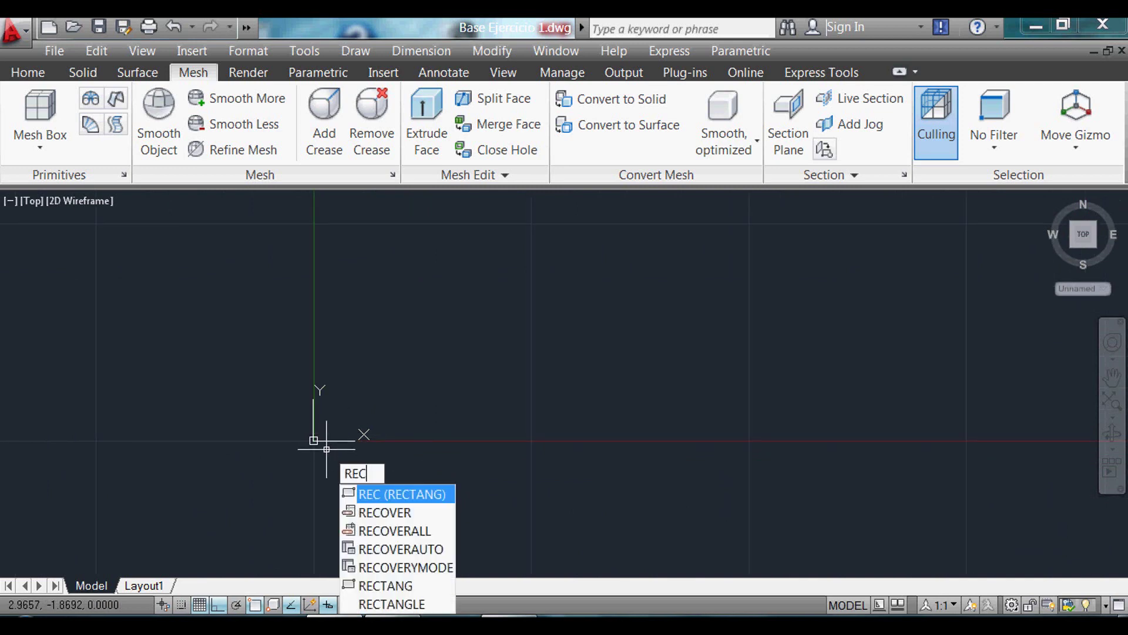
{"action": "key", "text": "Return"}
{"action": "type", "text": "0,0"}
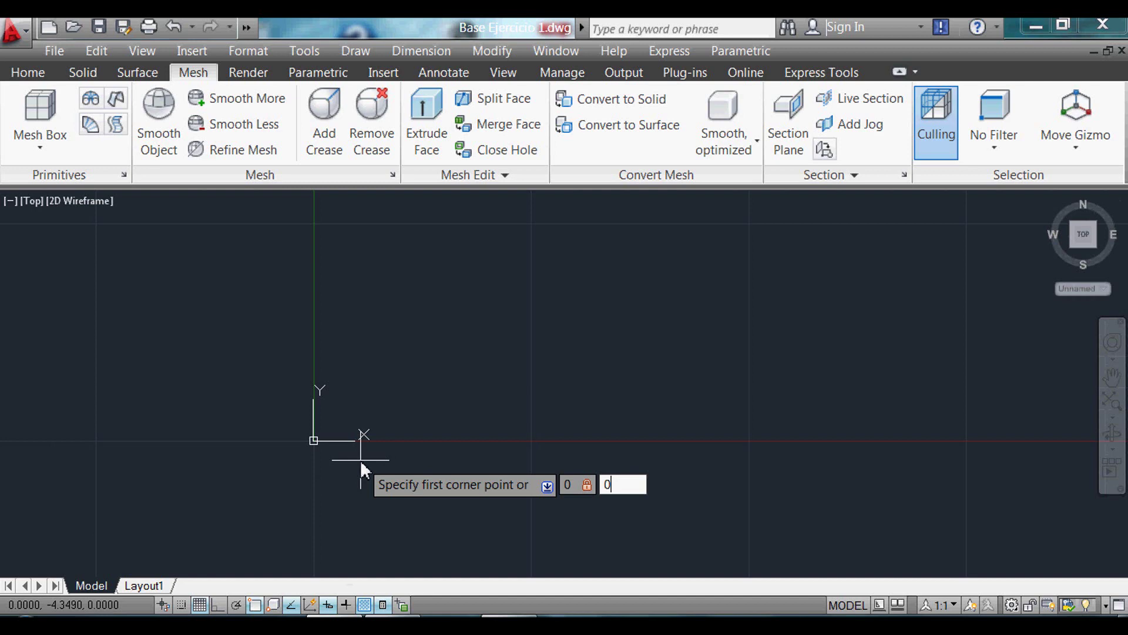
{"action": "key", "text": "Return"}
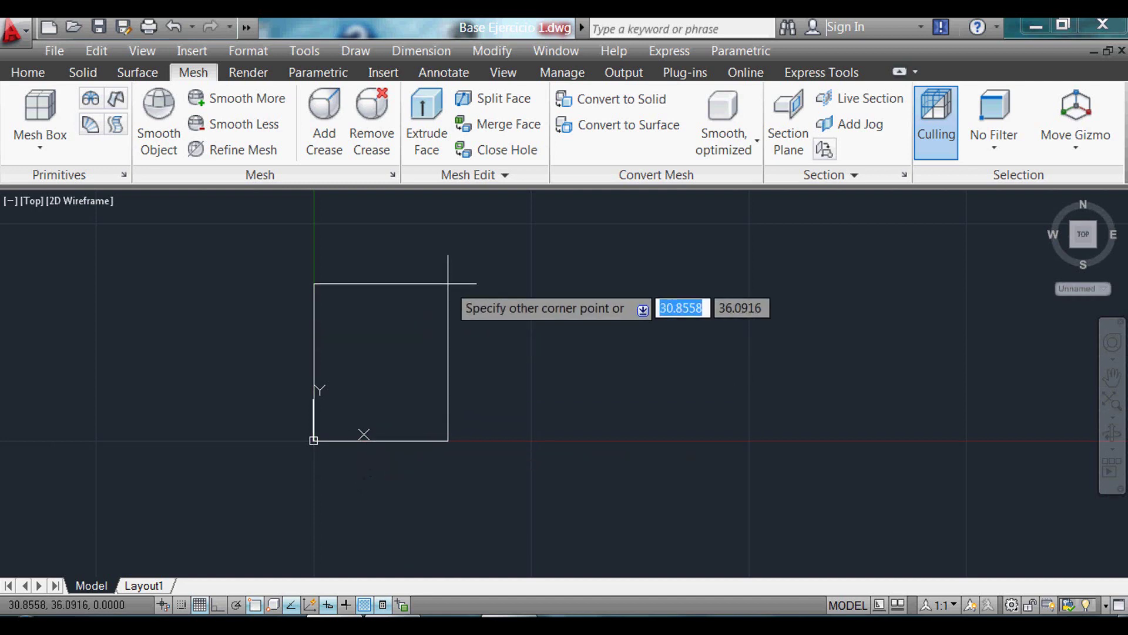
{"action": "type", "text": "200"}
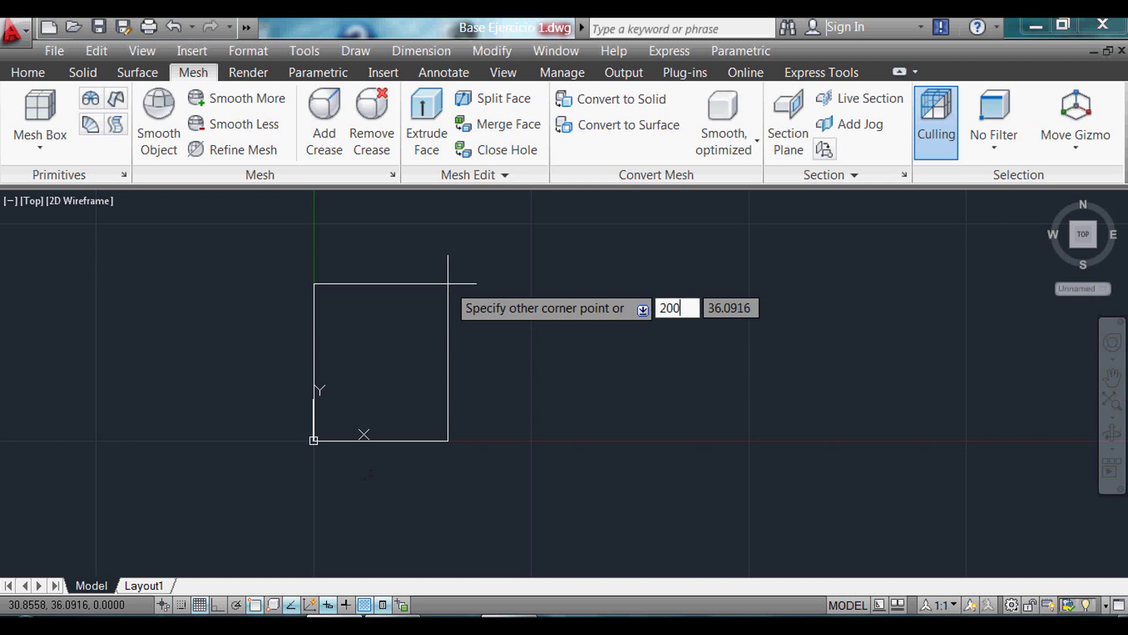
{"action": "type", "text": ",200"}
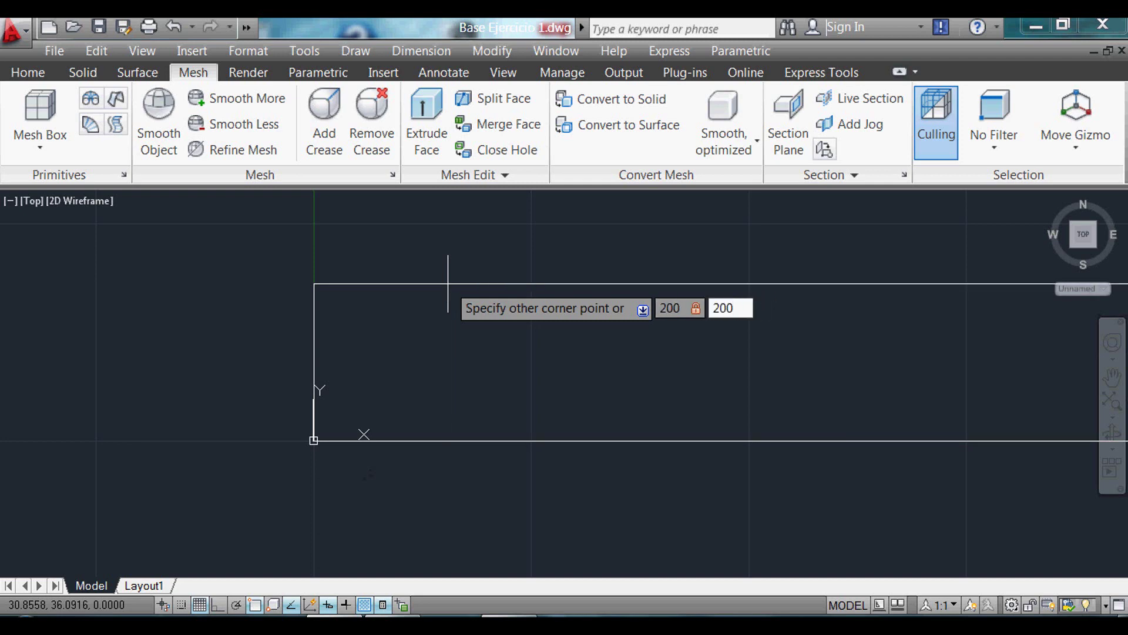
{"action": "key", "text": "Return"}
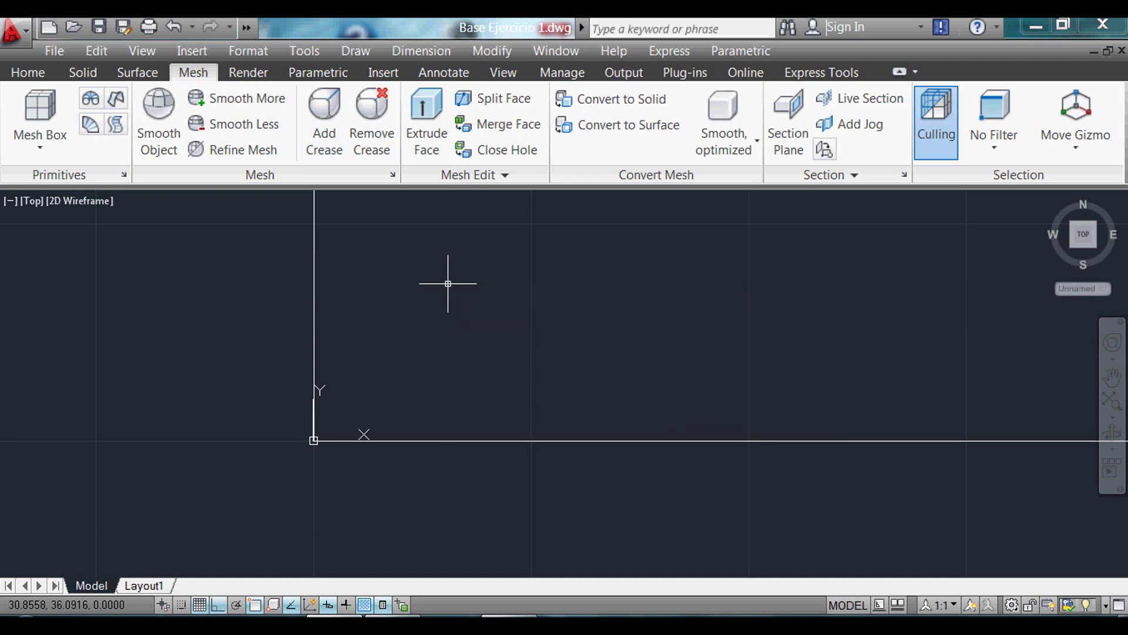
{"action": "scroll", "coordinate": [449, 282], "scroll_direction": "down", "scroll_amount": 5}
{"action": "middle_click_drag", "start_coordinate": [479, 341], "coordinate": [466, 453]}
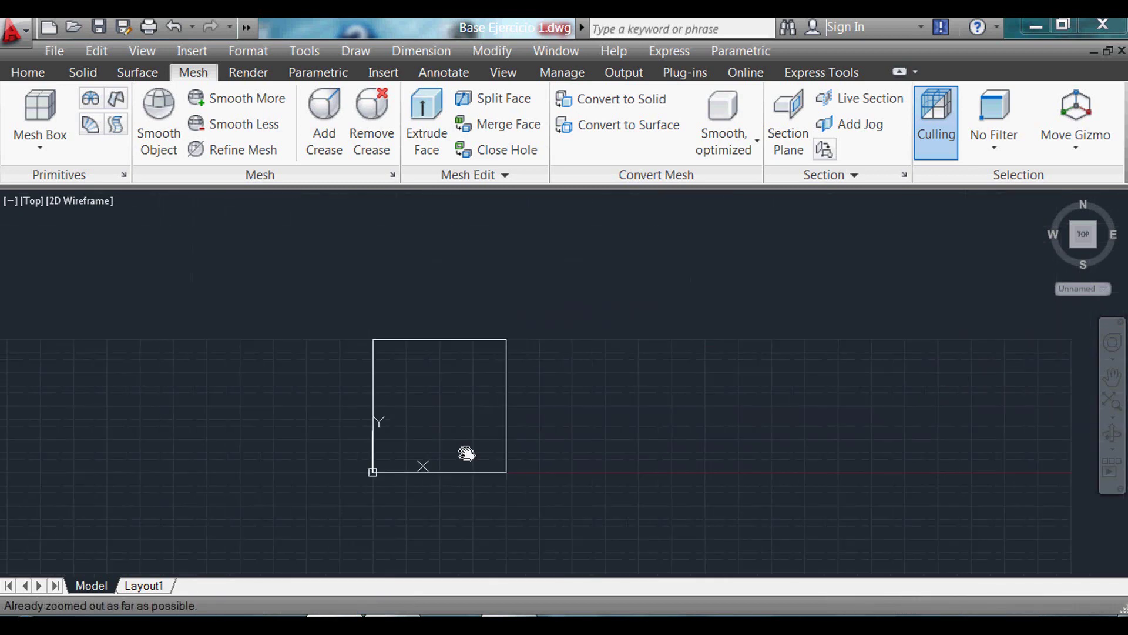
{"action": "middle_click_drag", "start_coordinate": [503, 403], "coordinate": [521, 357]}
{"action": "scroll", "coordinate": [546, 294], "scroll_direction": "up", "scroll_amount": 2}
{"action": "scroll", "coordinate": [547, 291], "scroll_direction": "up", "scroll_amount": 2}
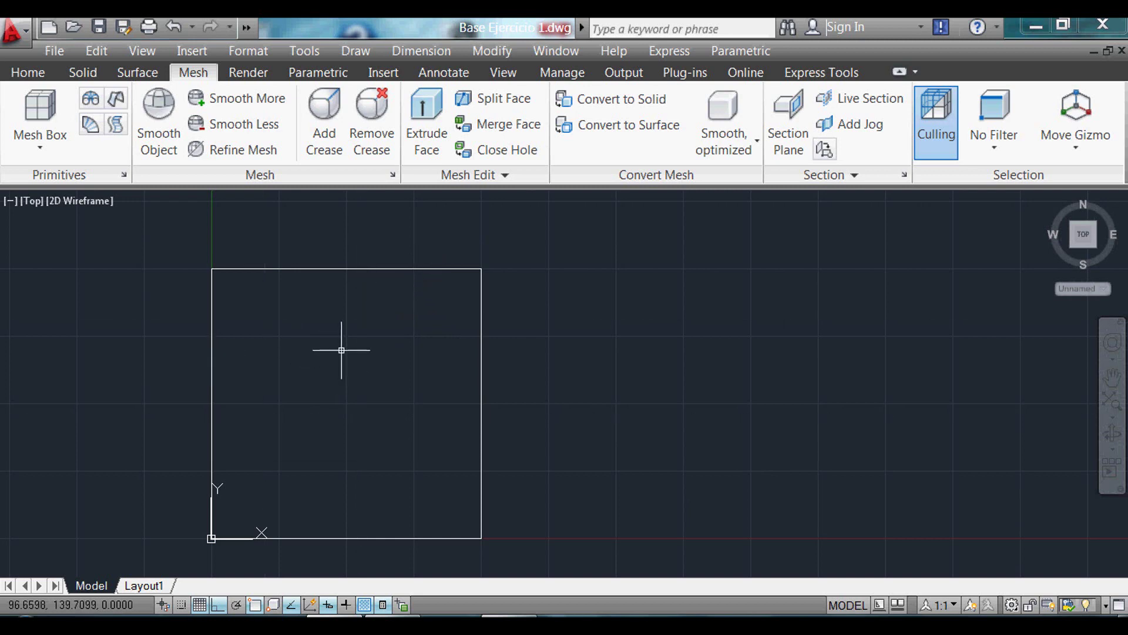
Step: Offset the square 5 units inward
{"action": "type", "text": "O"}
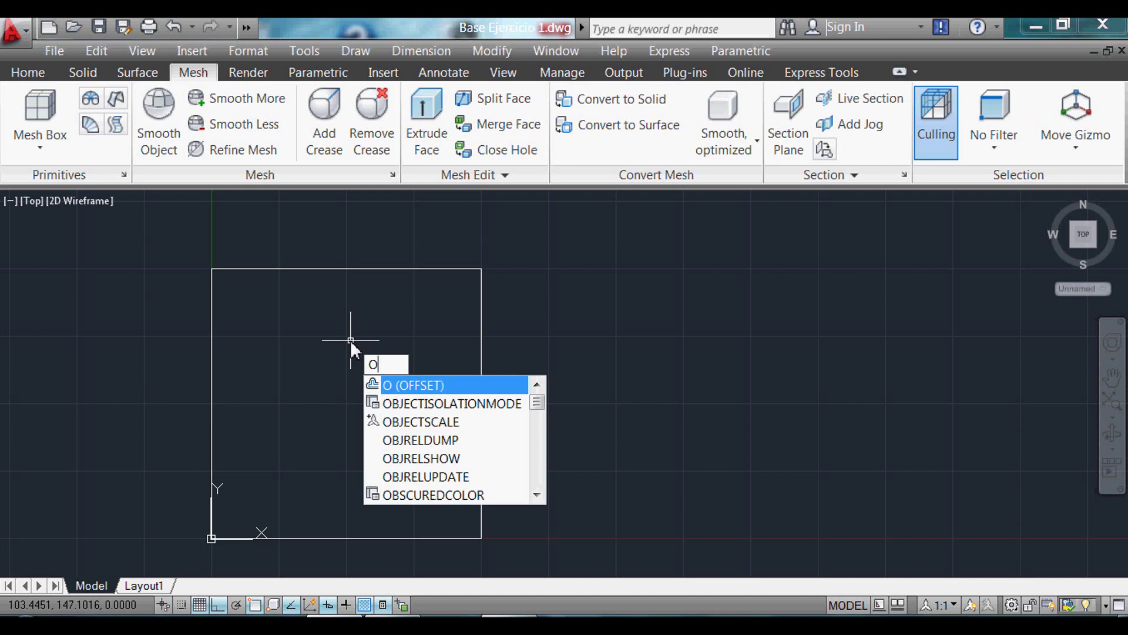
{"action": "key", "text": "Return"}
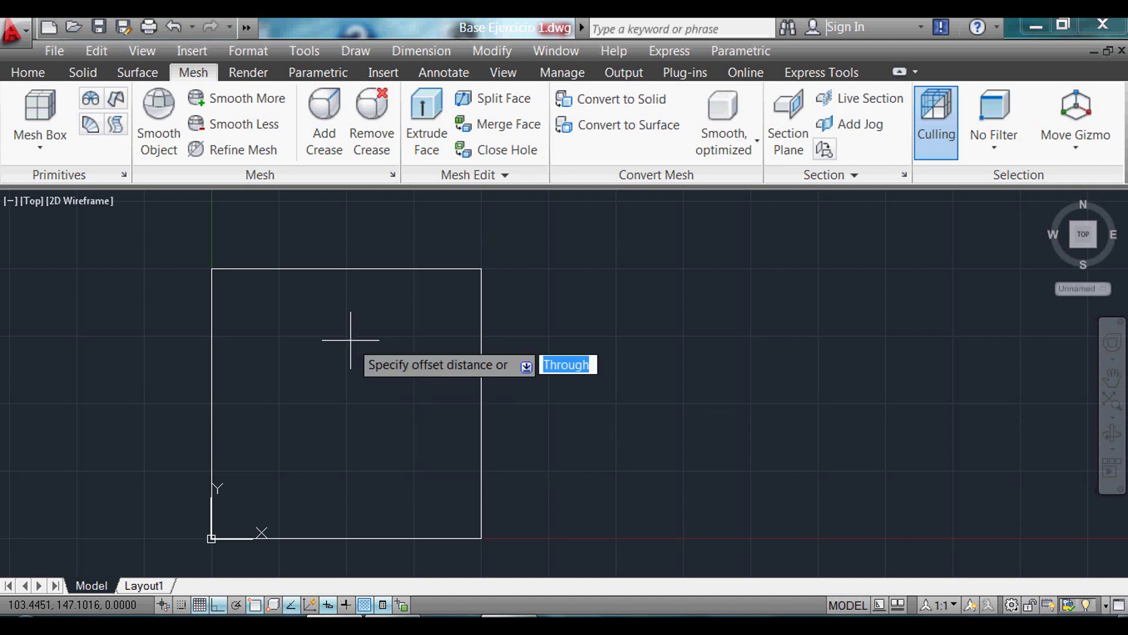
{"action": "type", "text": "5"}
{"action": "key", "text": "Return"}
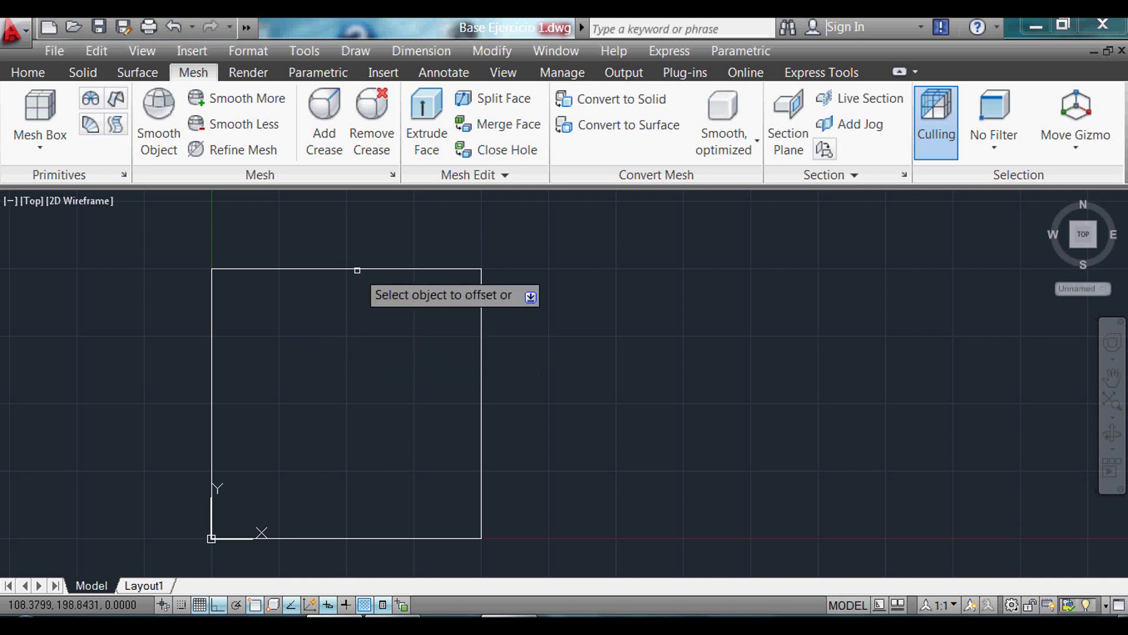
{"action": "left_click", "coordinate": [357, 270]}
{"action": "left_click", "coordinate": [312, 385]}
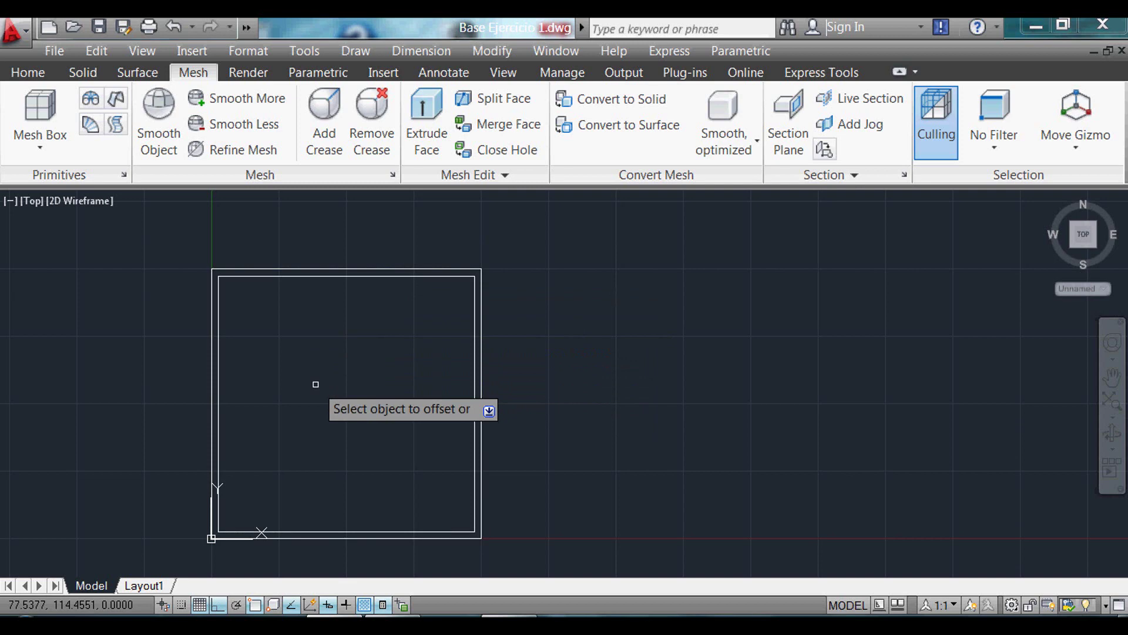
Step: Switch the view to SE Isometric
{"action": "type", "text": "v"}
{"action": "key", "text": "Return"}
{"action": "double_click", "coordinate": [387, 364]}
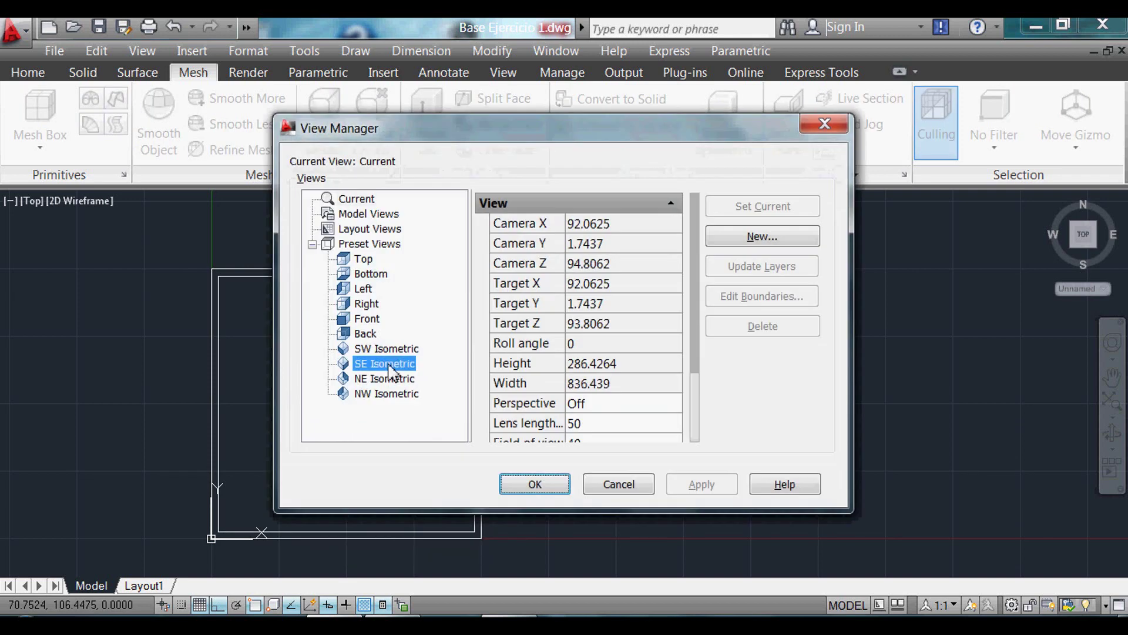
{"action": "left_click", "coordinate": [535, 483]}
{"action": "scroll", "coordinate": [642, 403], "scroll_direction": "down", "scroll_amount": 3}
{"action": "middle_click_drag", "start_coordinate": [819, 403], "coordinate": [688, 464]}
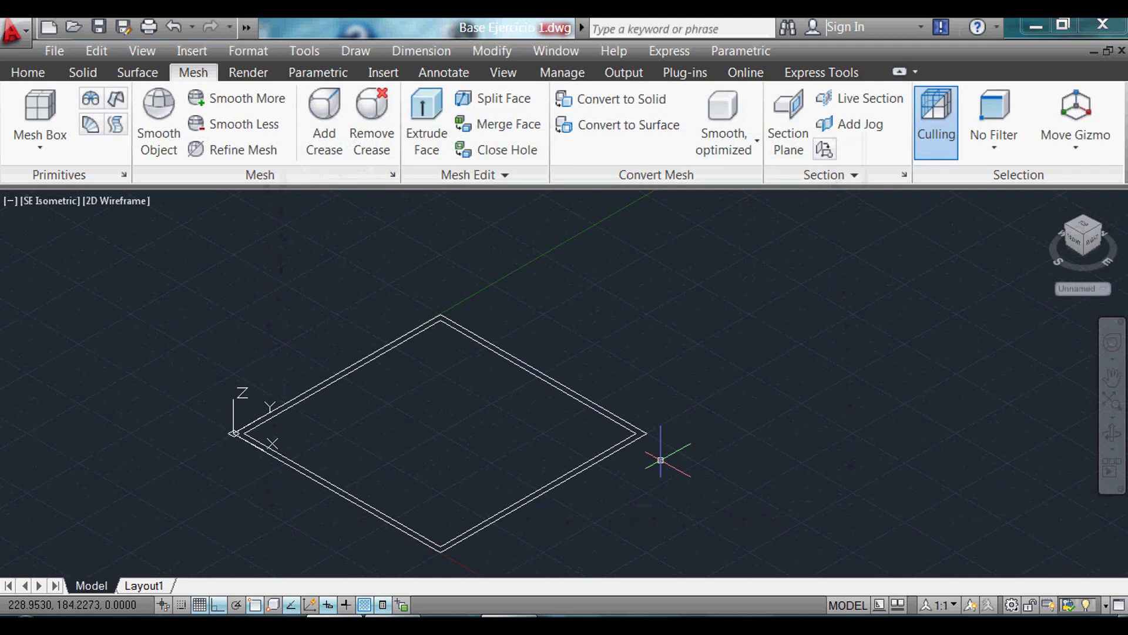
Step: Extrude both nested squares to a height of 100
{"action": "type", "text": "ext"}
{"action": "key", "text": "Return"}
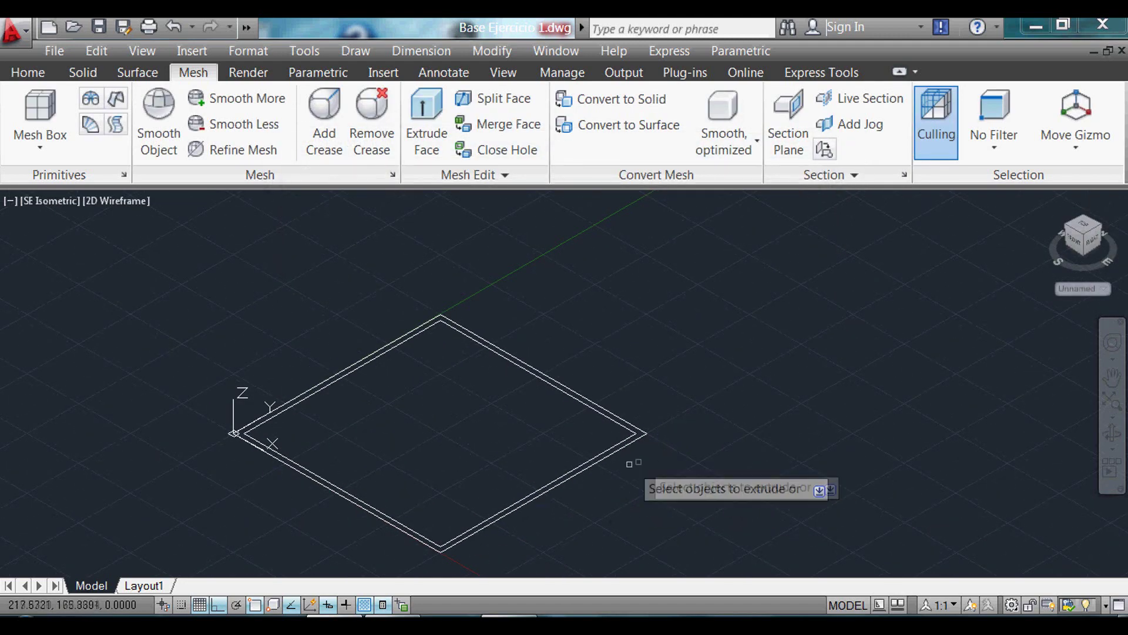
{"action": "left_click", "coordinate": [558, 383]}
{"action": "key", "text": "Return"}
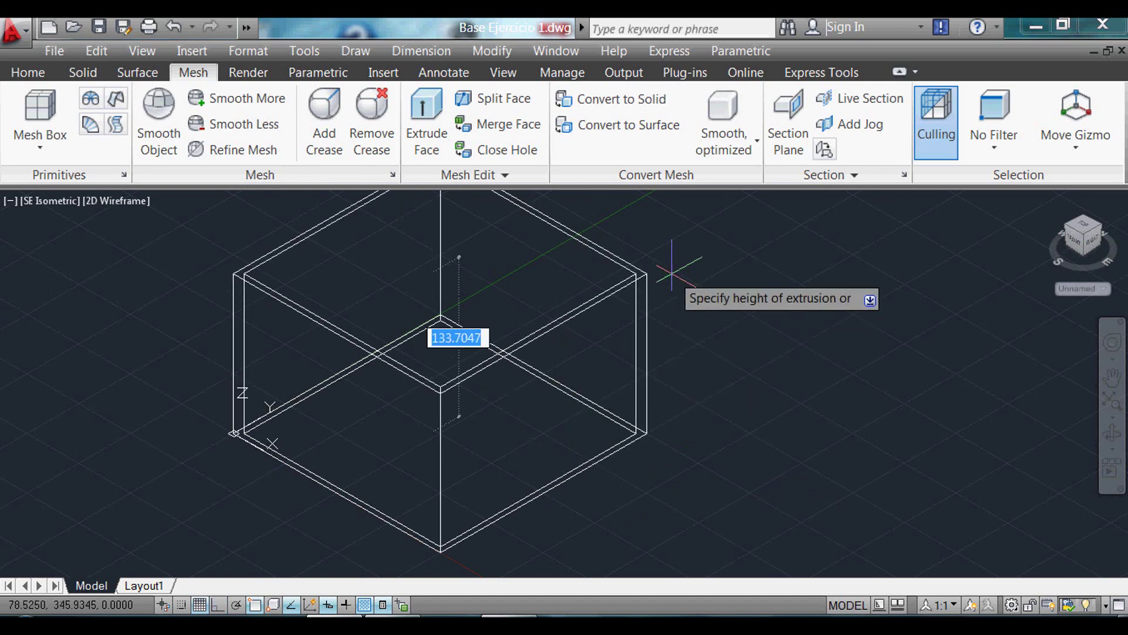
{"action": "type", "text": "100"}
{"action": "key", "text": "Return"}
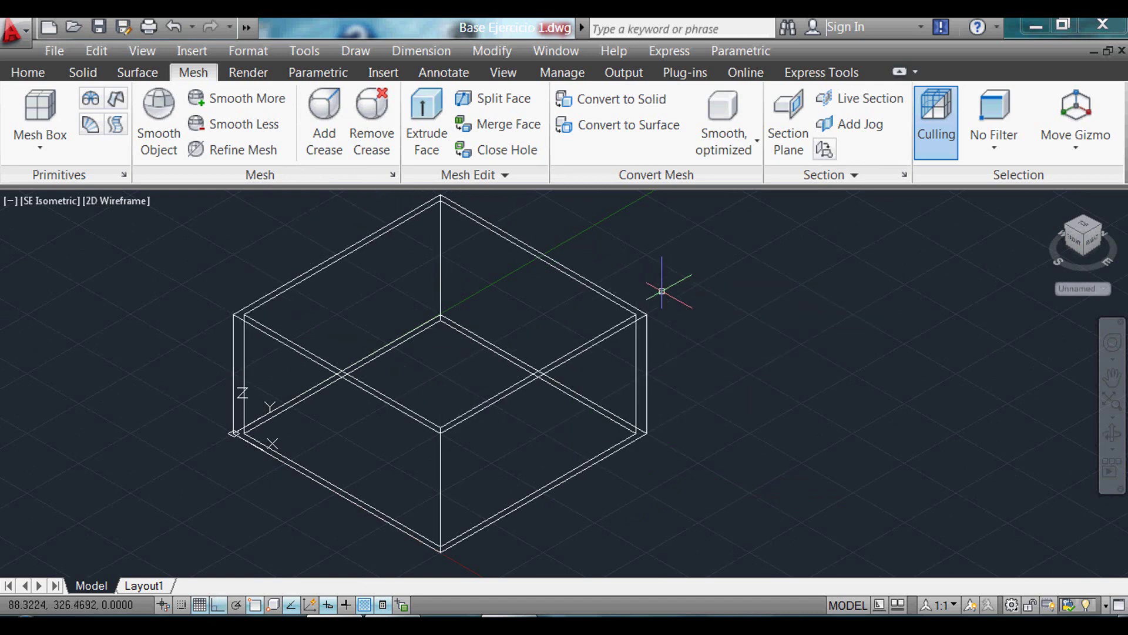
Step: Preview the solids in Conceptual style, then return to 2D Wireframe
{"action": "type", "text": "vs"}
{"action": "key", "text": "Return"}
{"action": "type", "text": "c"}
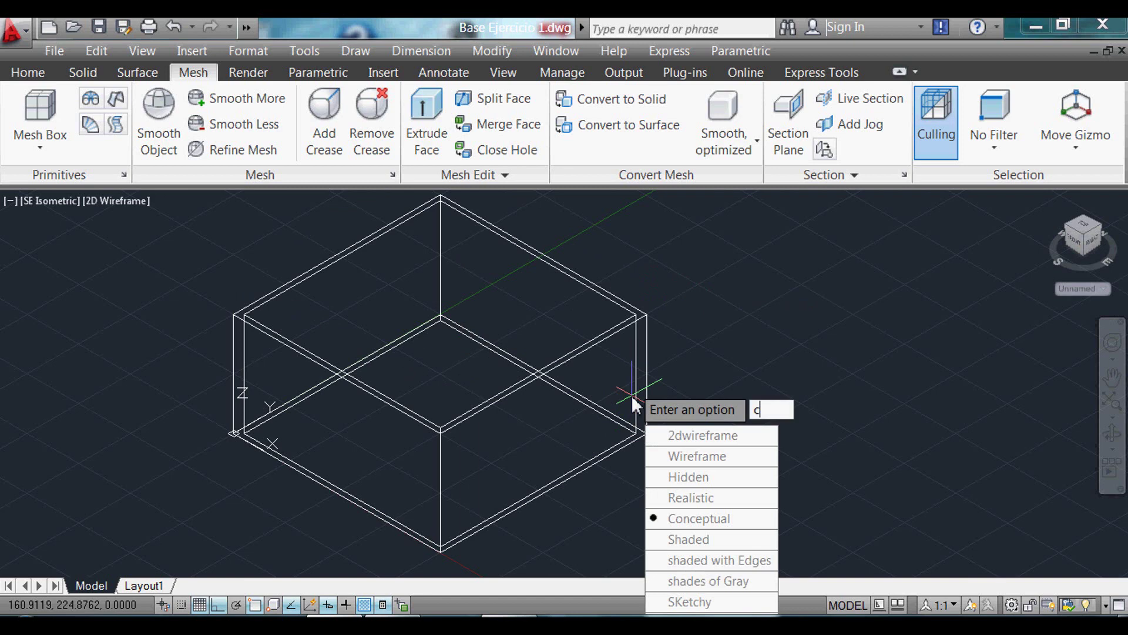
{"action": "key", "text": "Return"}
{"action": "type", "text": "vs"}
{"action": "key", "text": "Return"}
{"action": "type", "text": "2"}
{"action": "key", "text": "Return"}
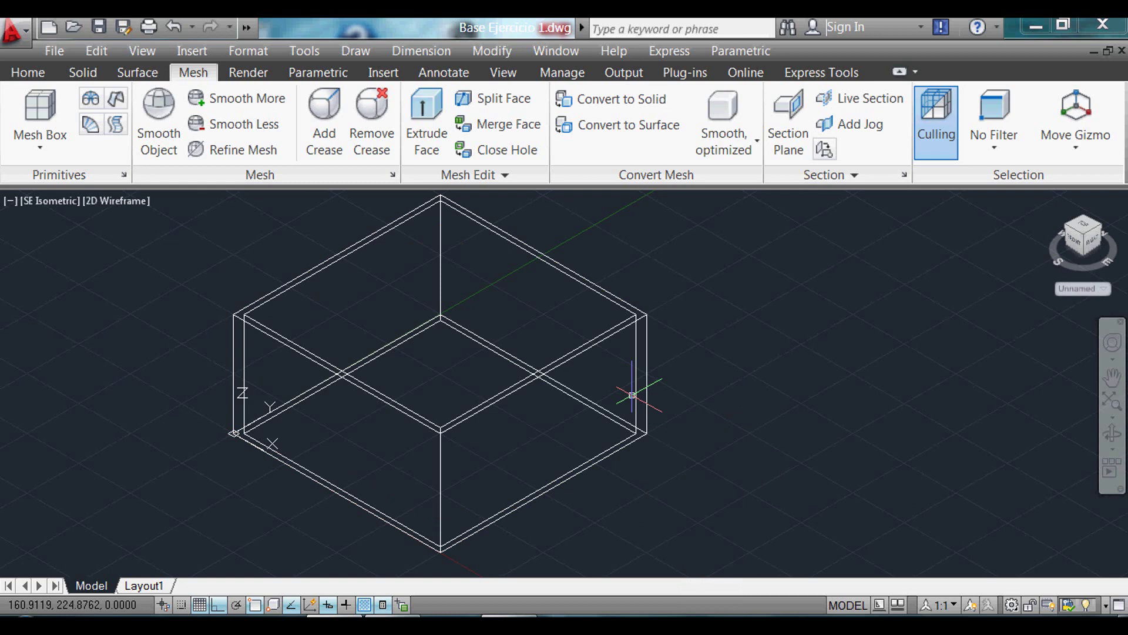
{"action": "type", "text": "su"}
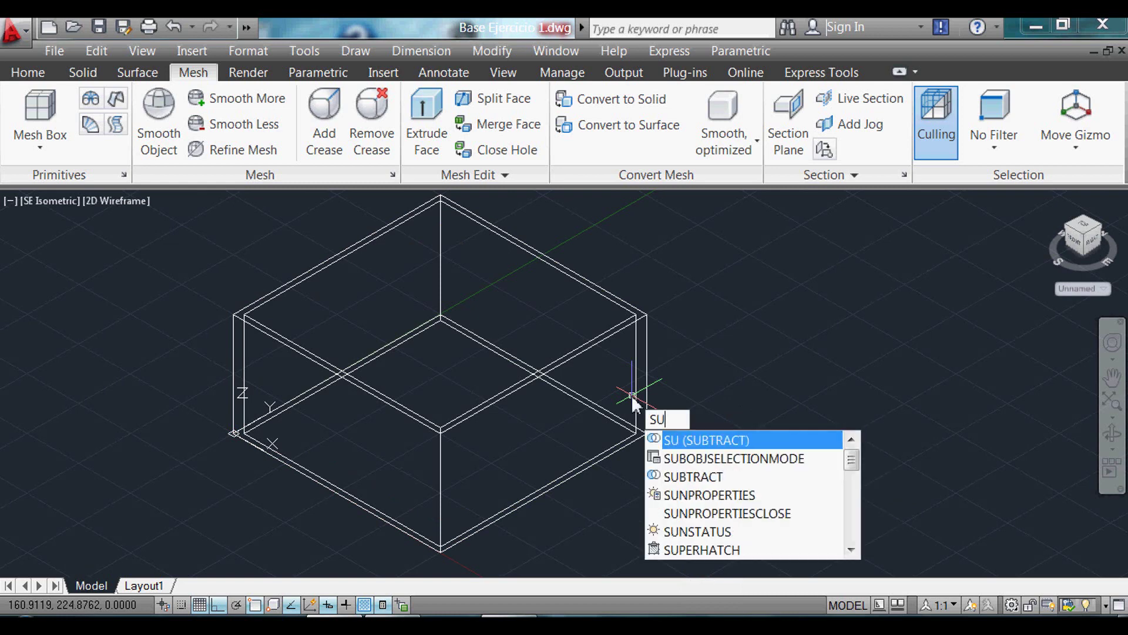
Step: Subtract the inner solid from the outer solid and shade the result in Conceptual style
{"action": "left_click", "coordinate": [691, 449]}
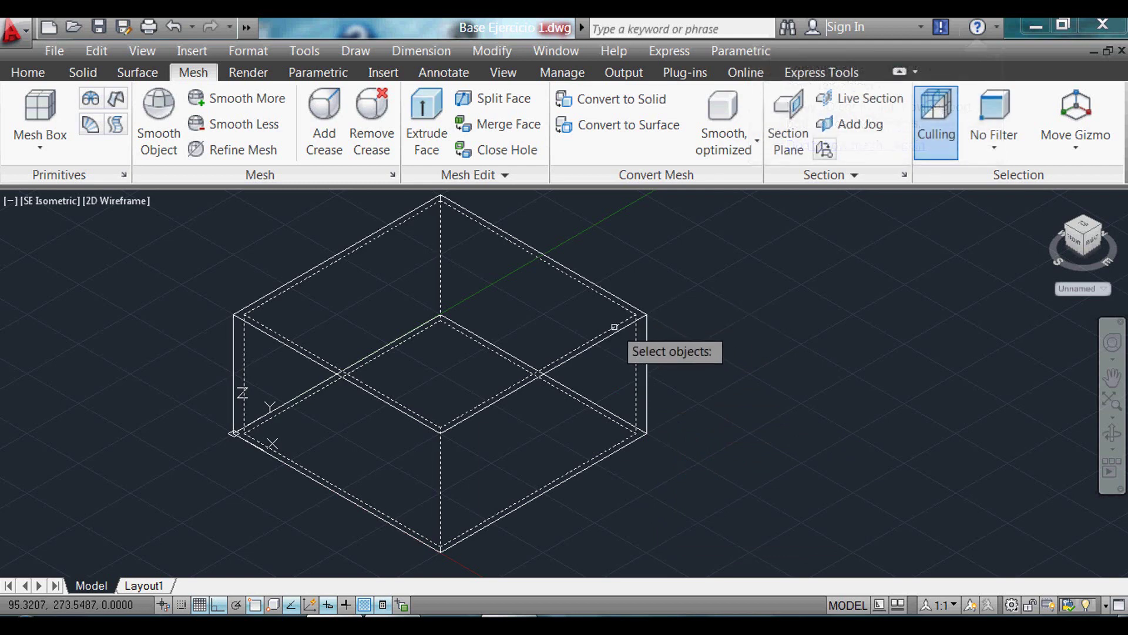
{"action": "key", "text": "Escape"}
{"action": "type", "text": "vs"}
{"action": "key", "text": "Return"}
{"action": "type", "text": "c"}
{"action": "key", "text": "Return"}
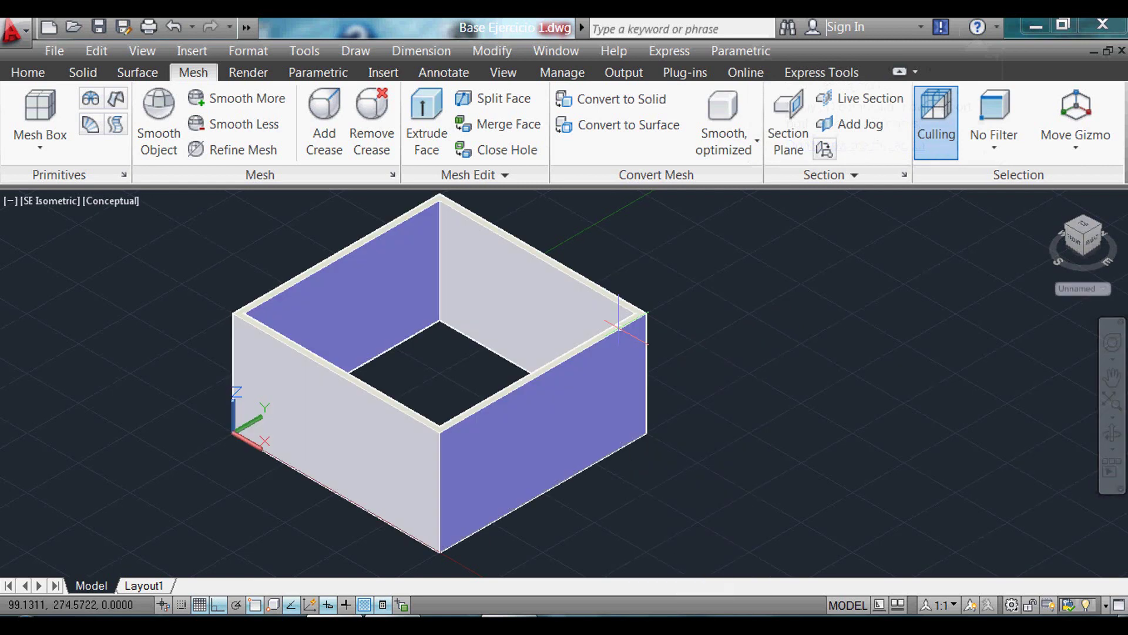
{"action": "middle_click_drag", "start_coordinate": [701, 443], "coordinate": [682, 500]}
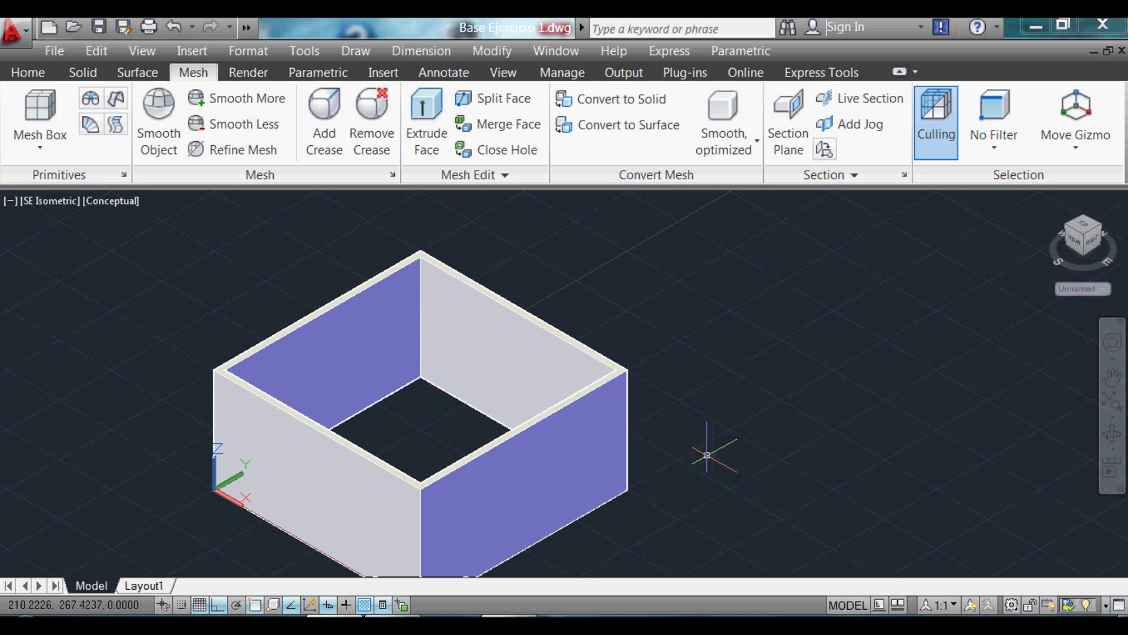
{"action": "middle_click_drag", "start_coordinate": [724, 447], "coordinate": [675, 367]}
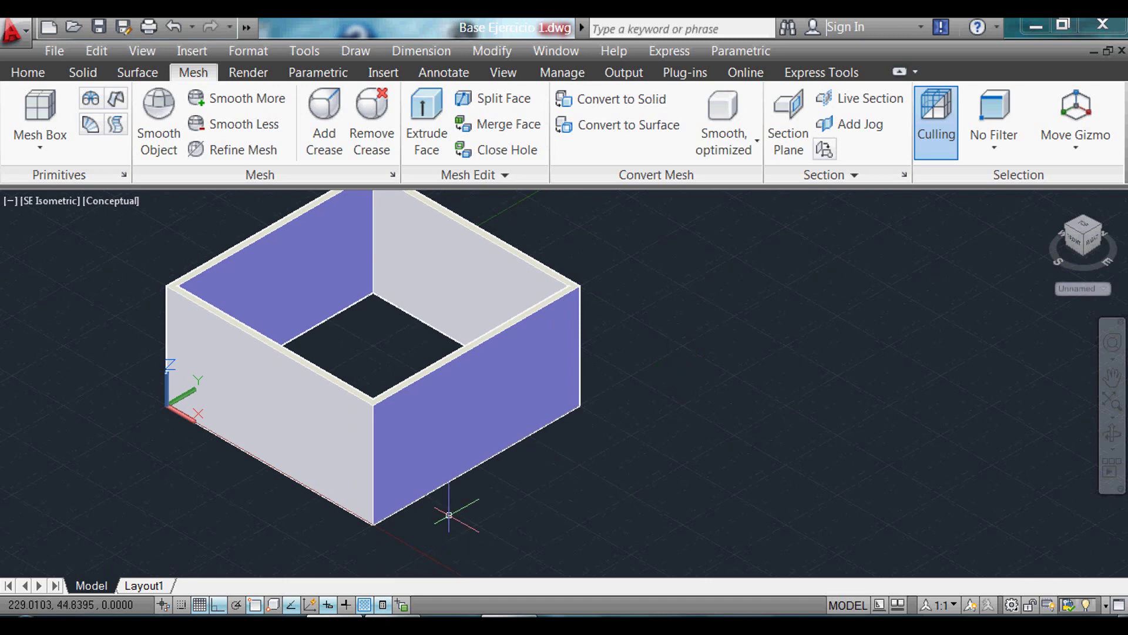